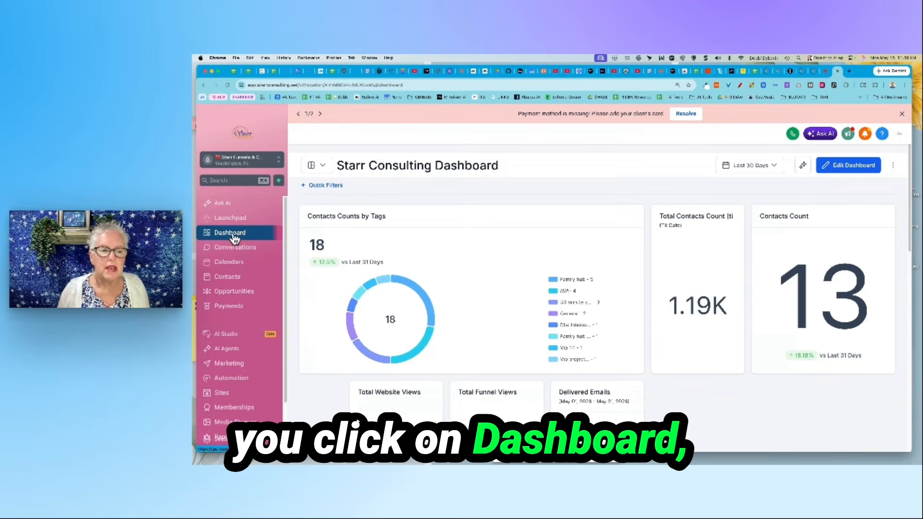
Step: Look over all the widgets on the Starr Consulting Dashboard
scroll(330, 350, down, 5)
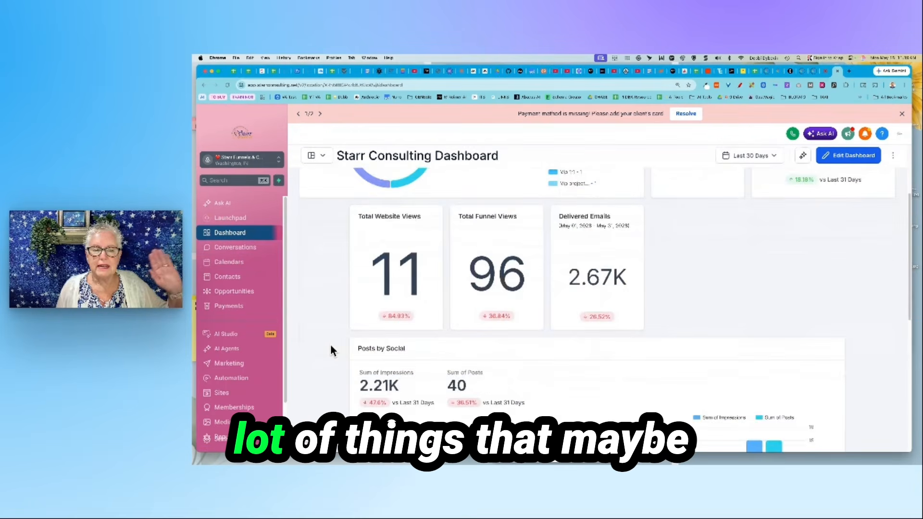
scroll(331, 346, down, 8)
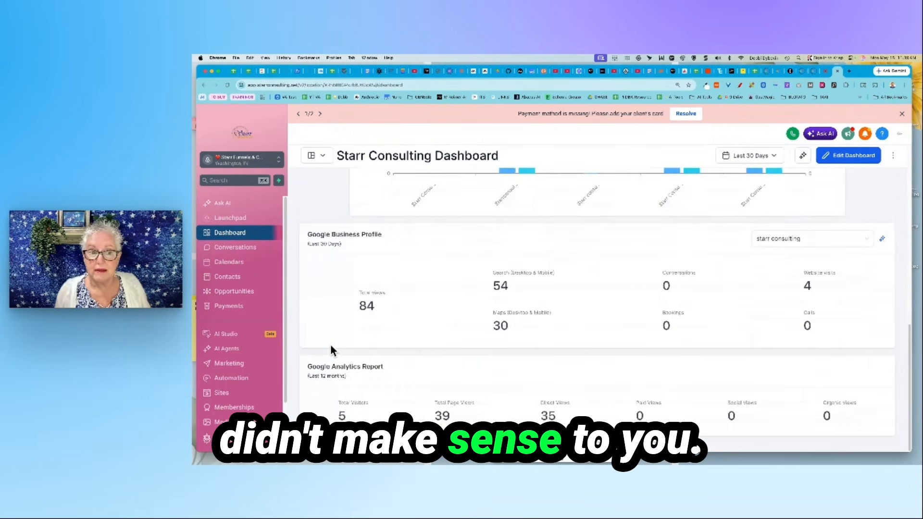
scroll(331, 344, up, 13)
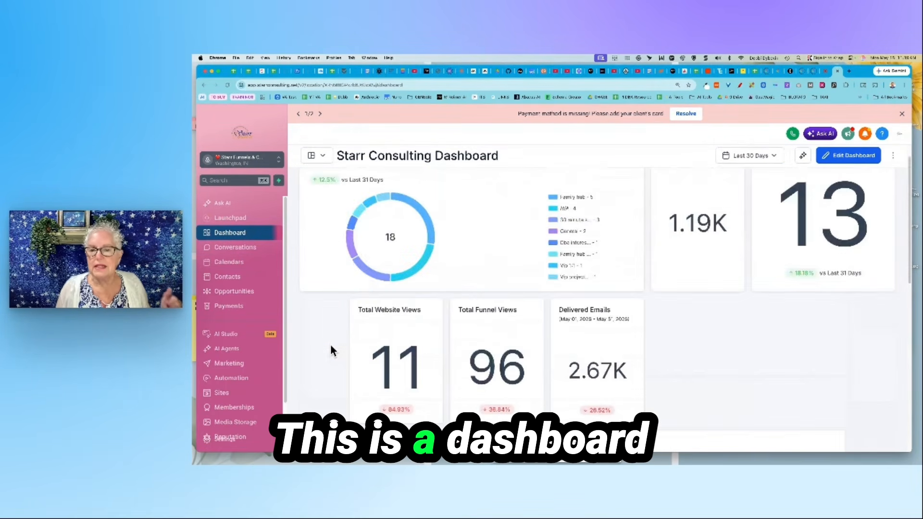
scroll(330, 347, up, 1)
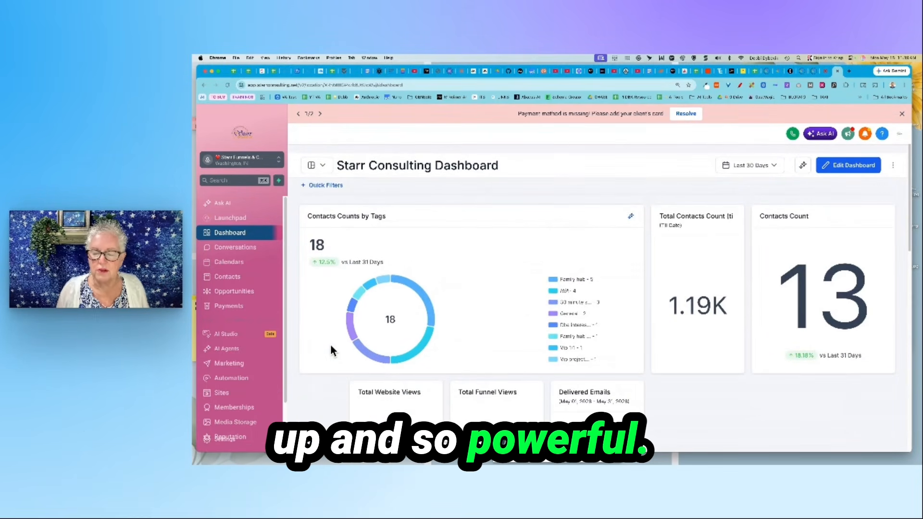
Step: Put the dashboard in edit mode, shrink the Contacts Count widget and place it directly below the Total Contacts Count widget
click(847, 165)
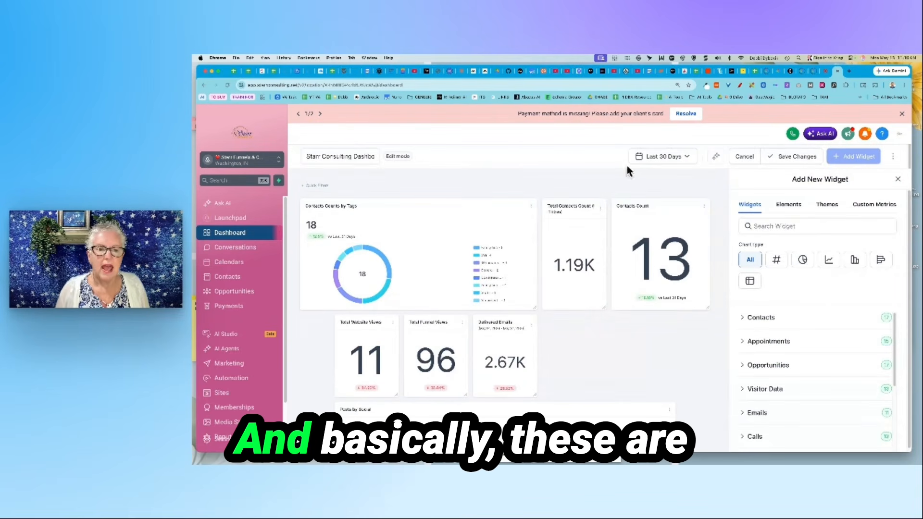
scroll(585, 335, down, 2)
scroll(586, 335, up, 2)
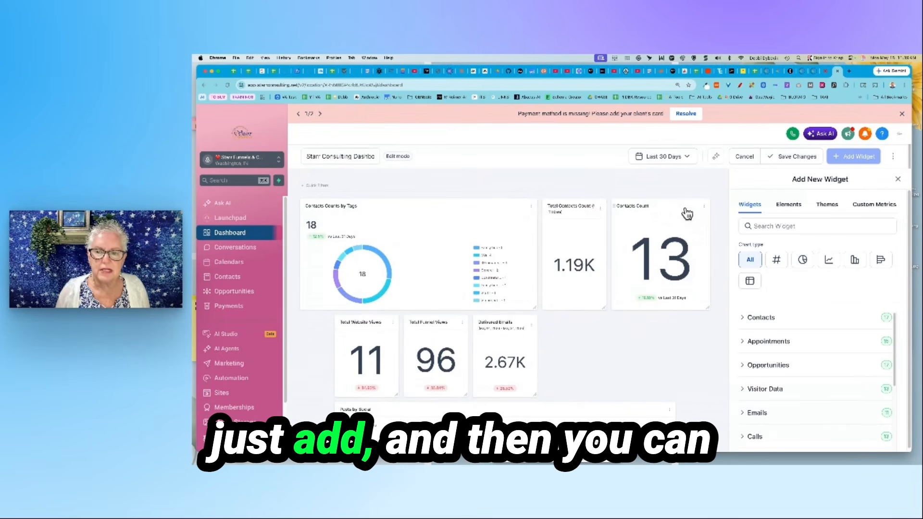
drag(711, 310, 675, 294)
drag(650, 203, 581, 316)
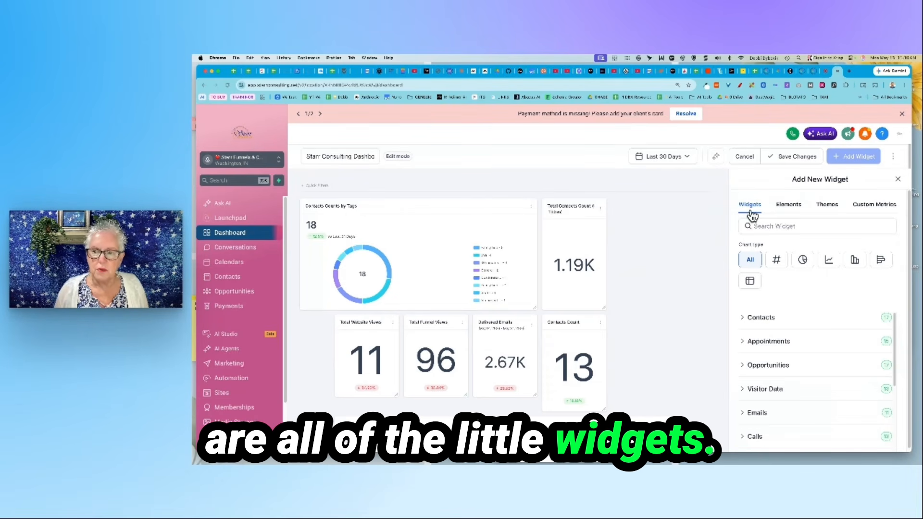
Step: Examine the elements, themes and custom metrics available for the dashboard
click(789, 206)
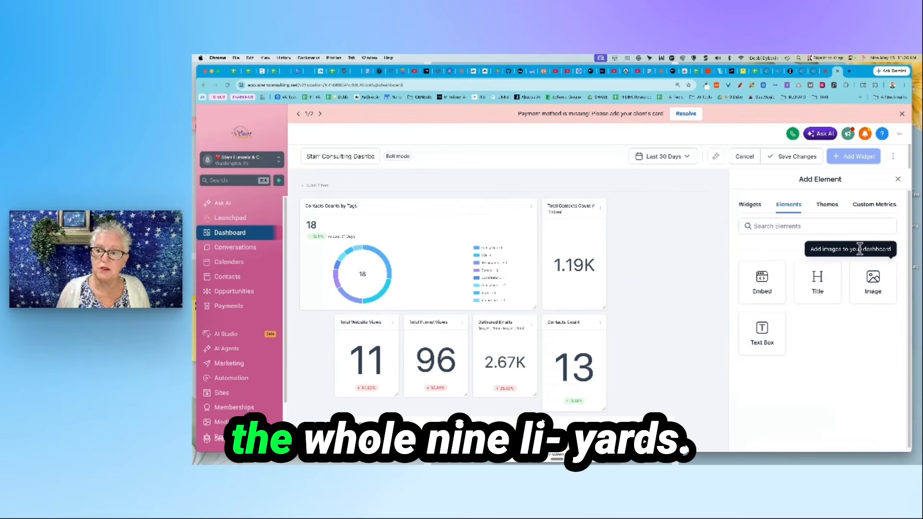
click(827, 207)
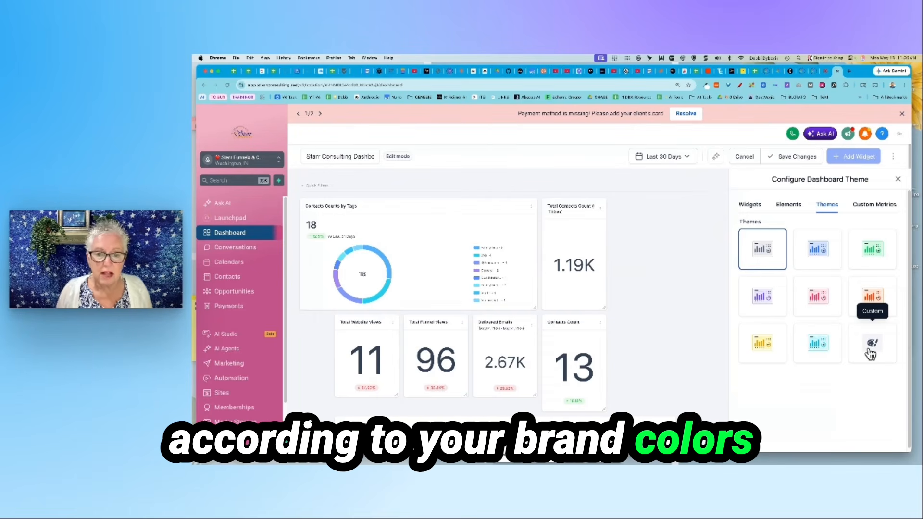
click(877, 206)
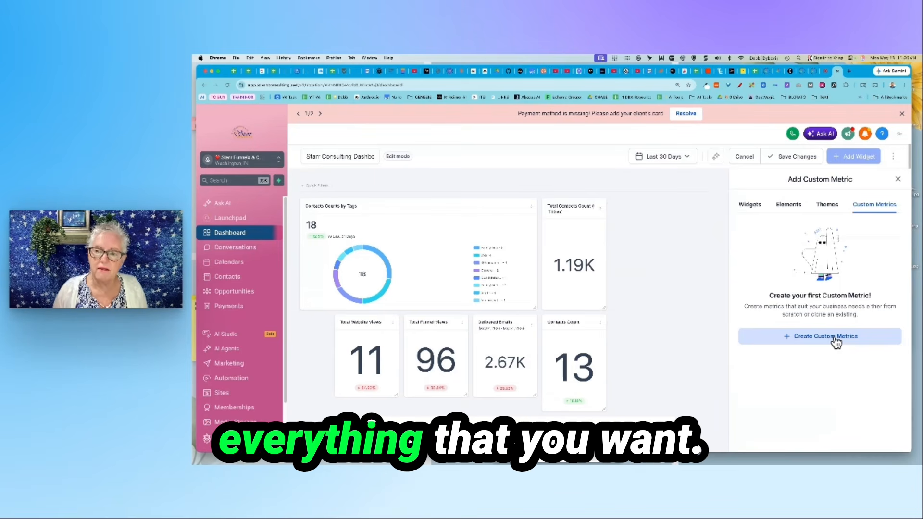
Step: Return to the available widgets, expand the Contacts category and look through the widgets it offers
click(749, 210)
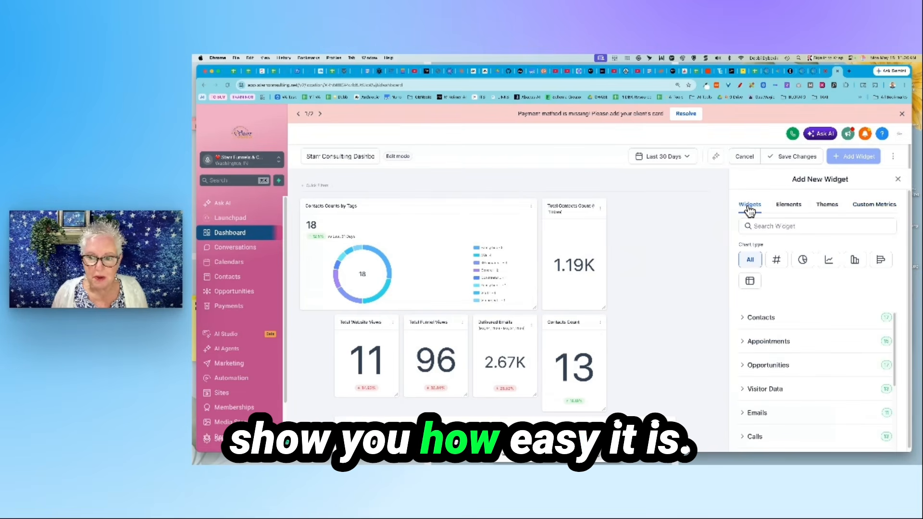
scroll(846, 346, down, 2)
scroll(837, 327, up, 4)
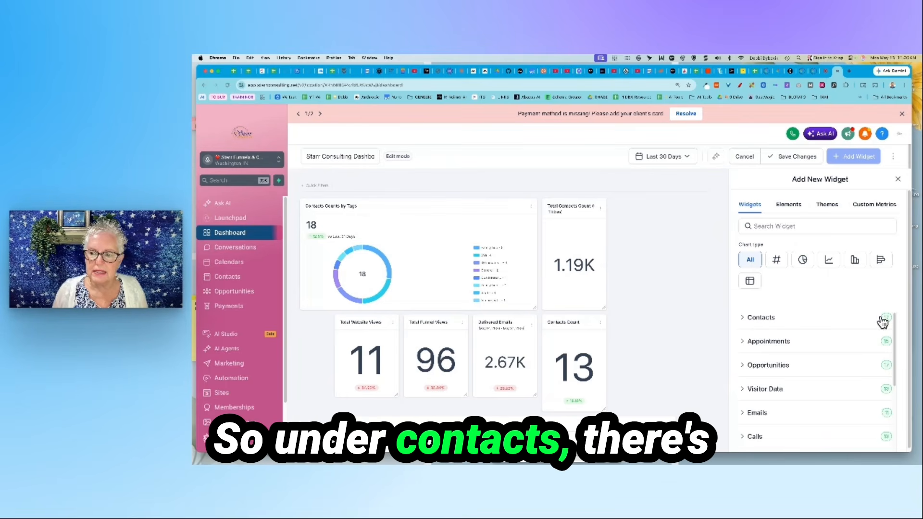
click(751, 322)
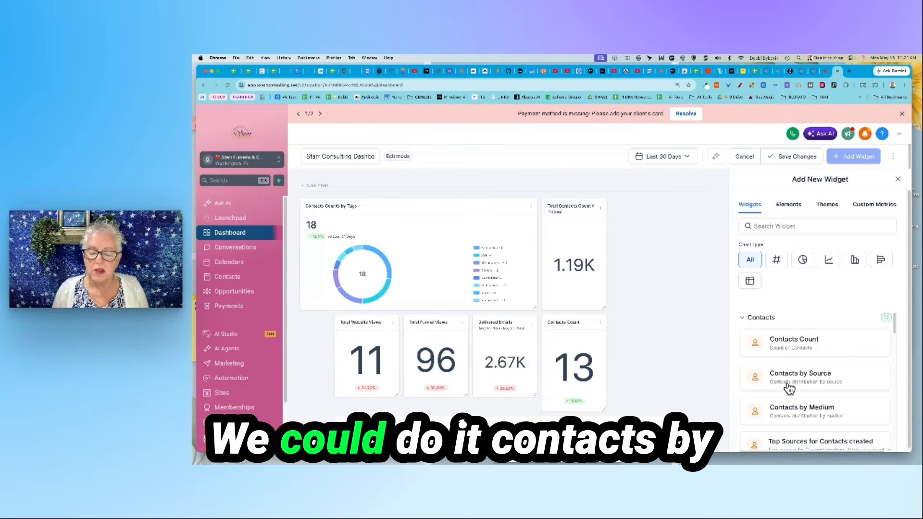
scroll(793, 384, down, 1)
scroll(807, 383, down, 2)
scroll(817, 375, down, 2)
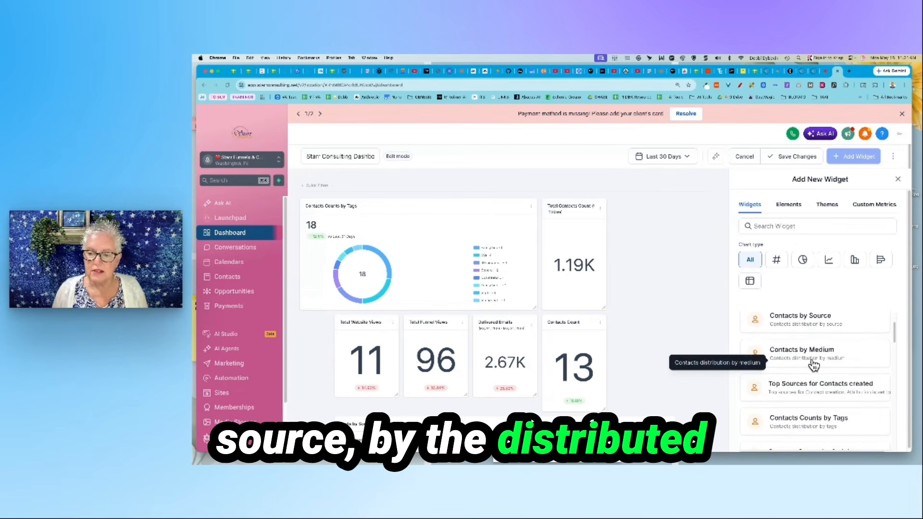
scroll(812, 374, down, 2)
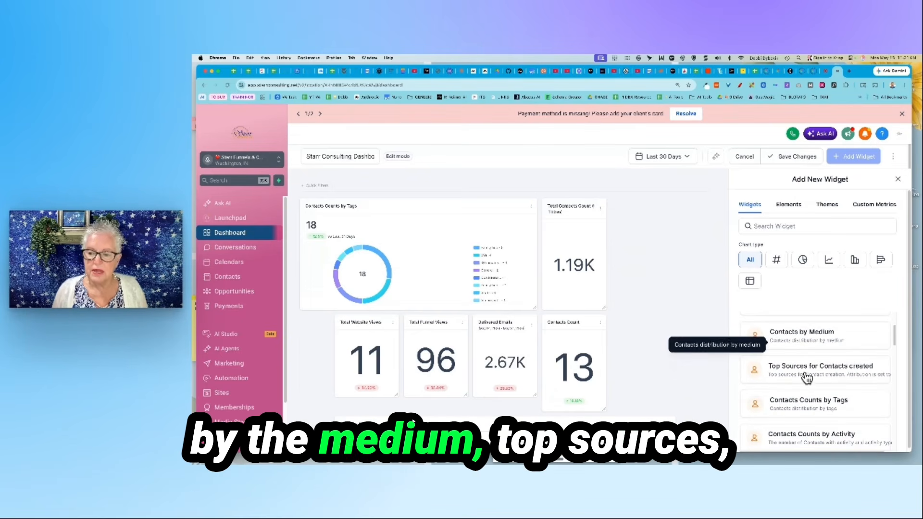
scroll(812, 370, down, 2)
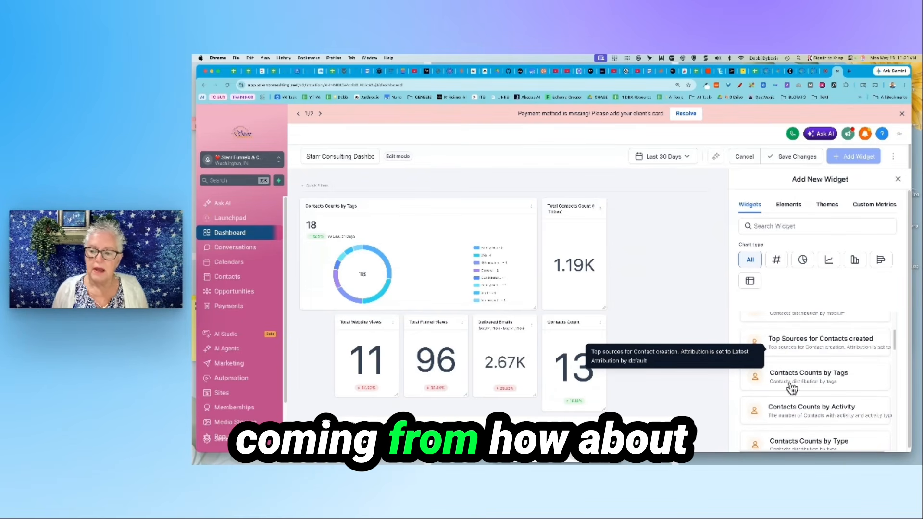
scroll(828, 377, down, 5)
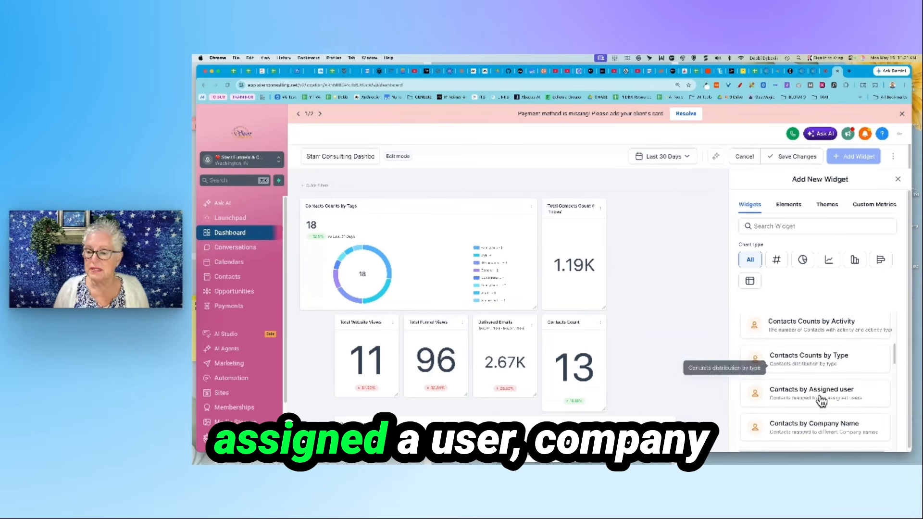
scroll(822, 401, down, 3)
scroll(821, 402, down, 3)
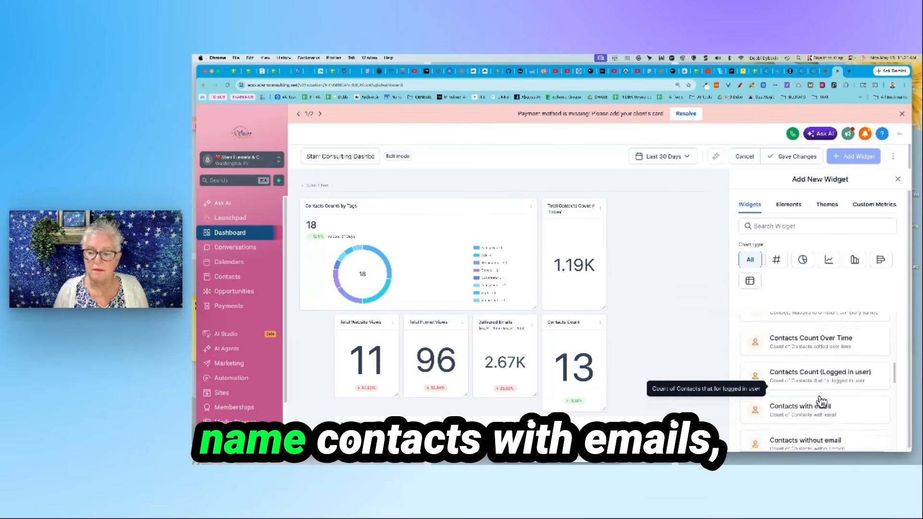
scroll(820, 398, down, 2)
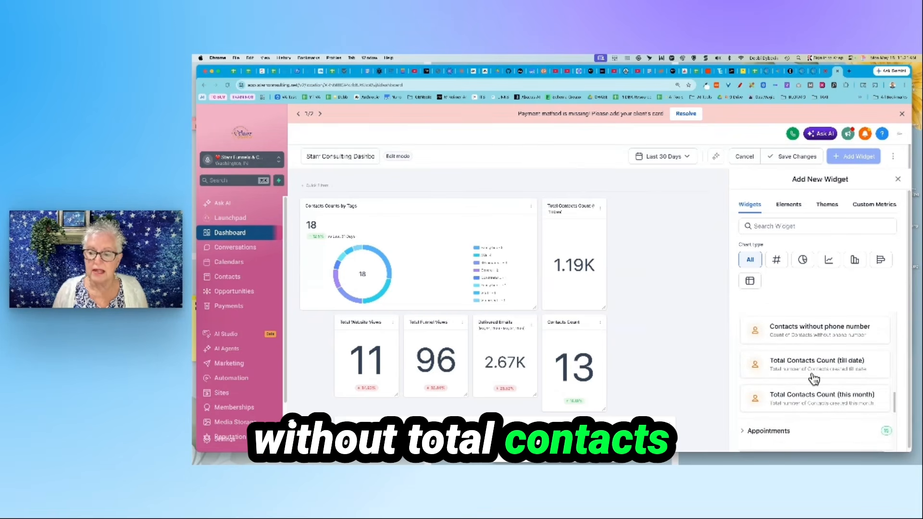
scroll(823, 403, up, 2)
scroll(823, 404, up, 1)
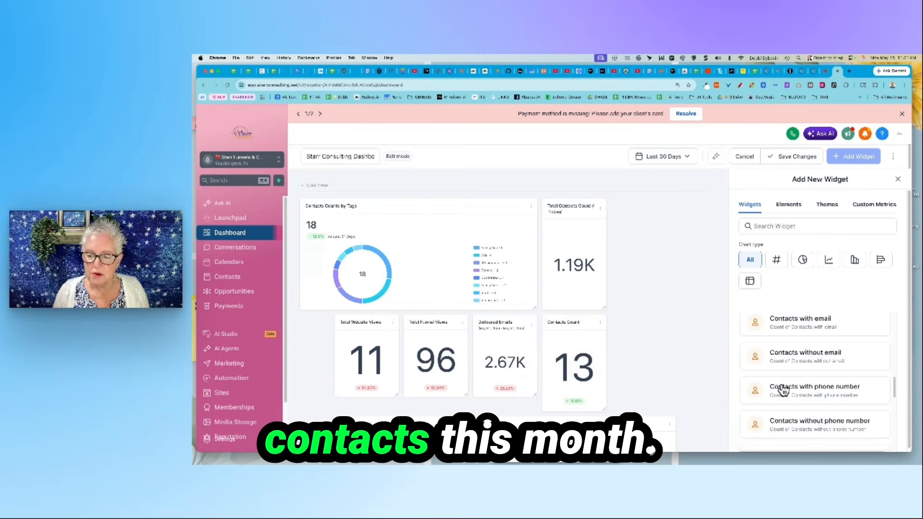
scroll(782, 390, up, 3)
scroll(783, 391, up, 4)
scroll(784, 391, up, 3)
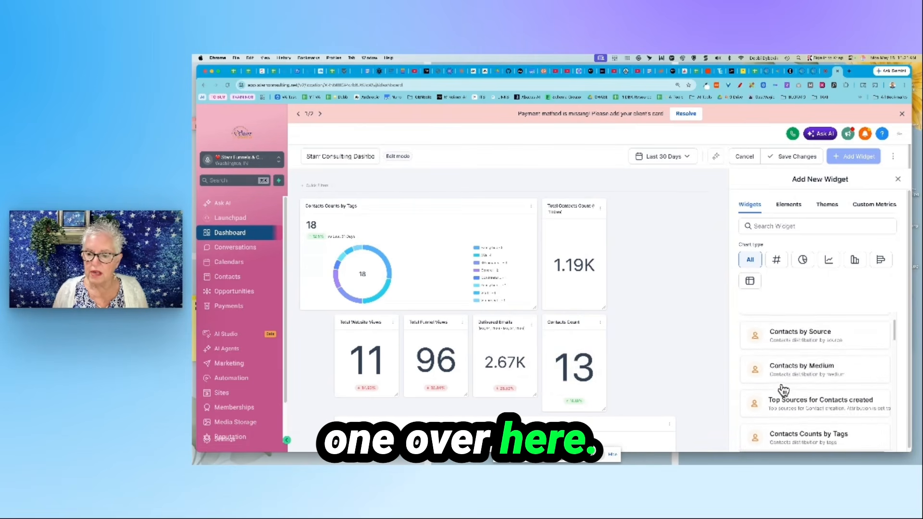
Step: Choose the Contacts Counts by Tags widget as the new widget to configure
scroll(872, 388, down, 4)
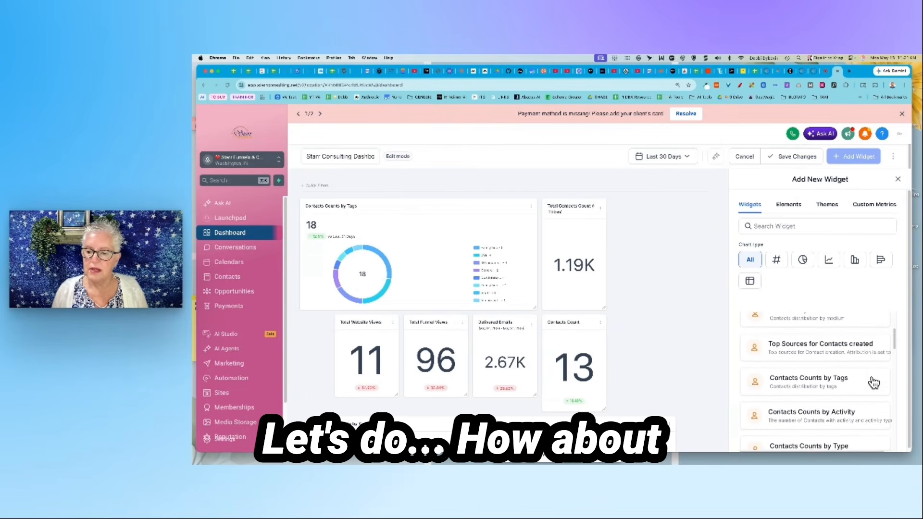
scroll(874, 381, down, 1)
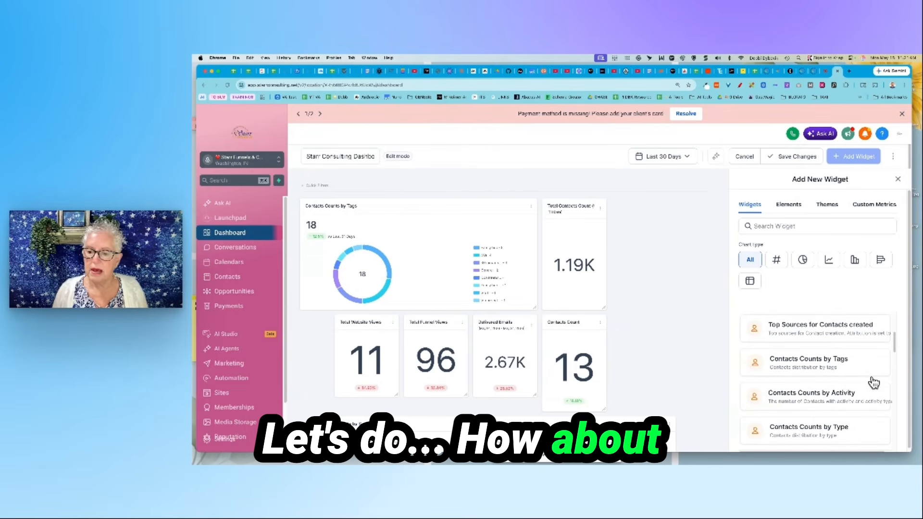
click(845, 366)
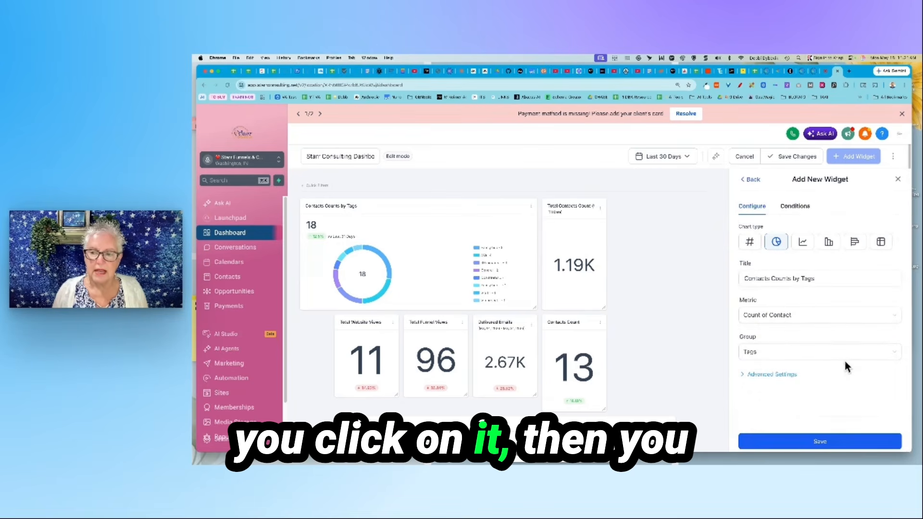
Step: Inspect the new widget's title and metric, and look through its grouping options
click(756, 279)
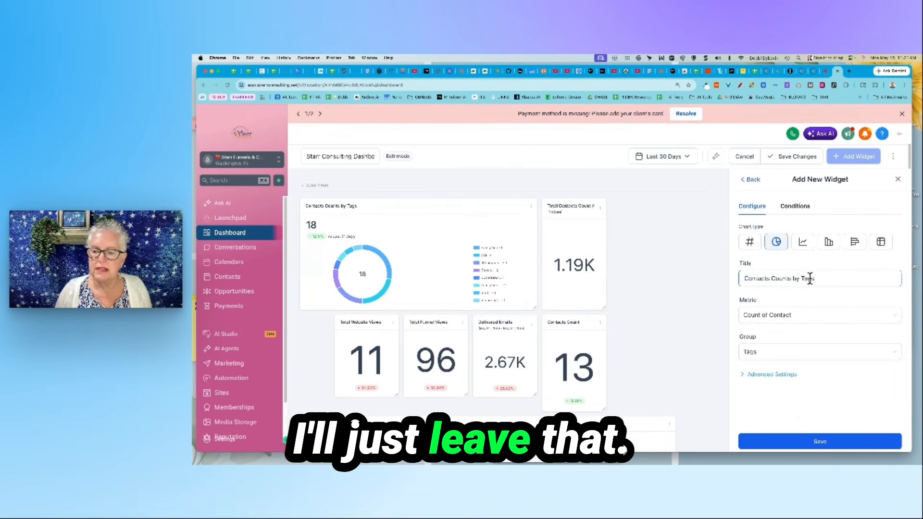
double_click(763, 320)
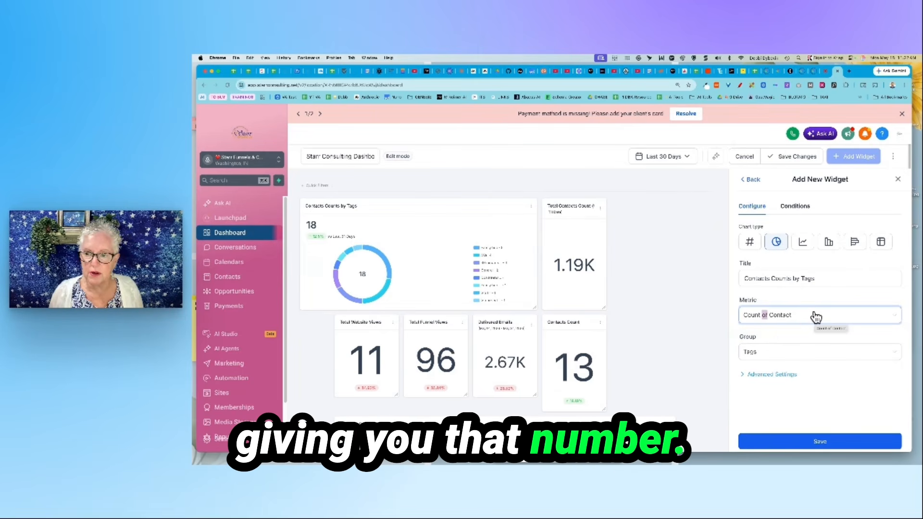
click(773, 358)
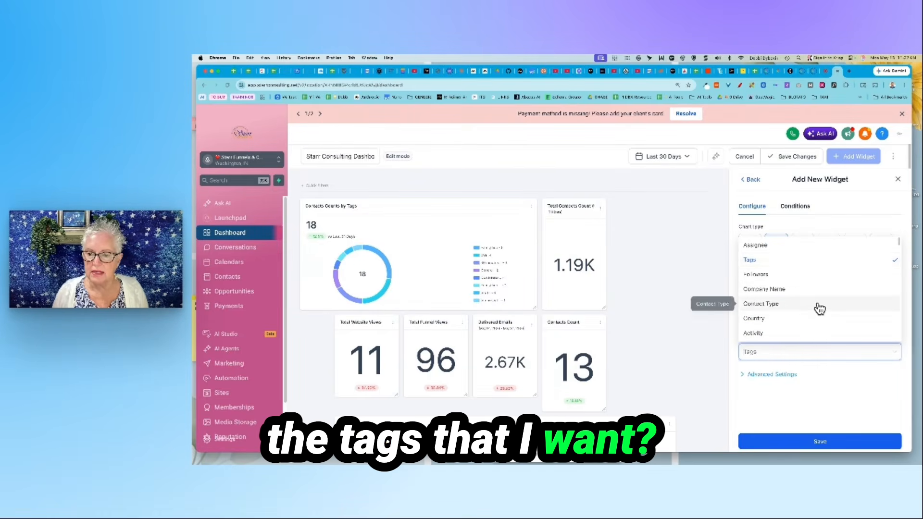
scroll(817, 307, down, 3)
scroll(817, 308, up, 3)
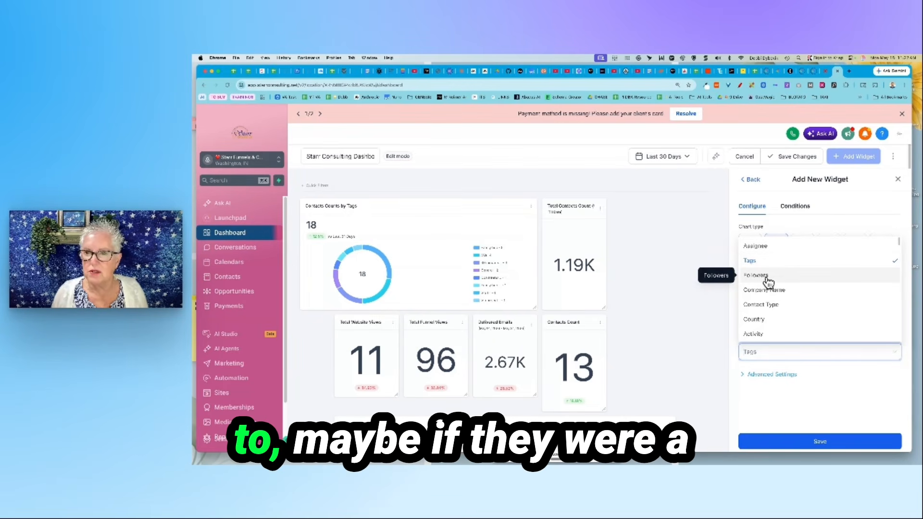
scroll(788, 298, down, 1)
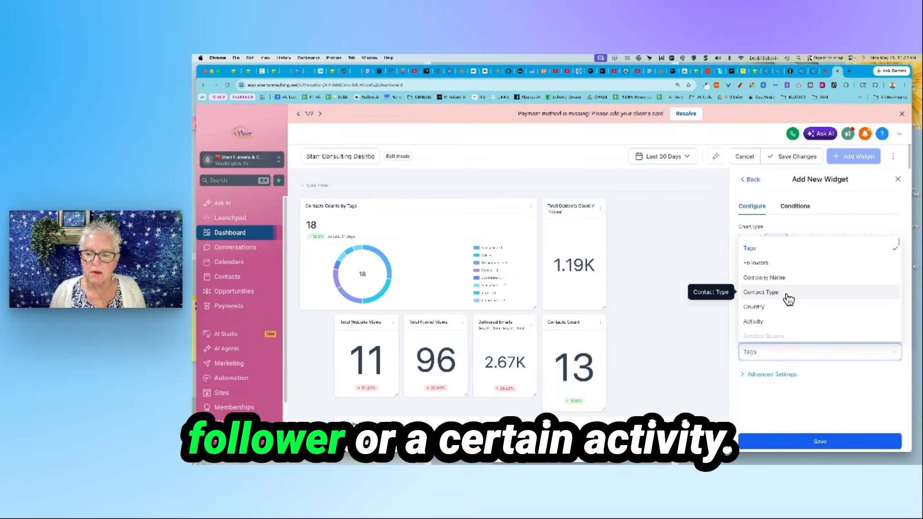
Step: Expand the widget's advanced settings and choose Previous 31 days as the comparison date range
click(760, 376)
scroll(803, 366, down, 2)
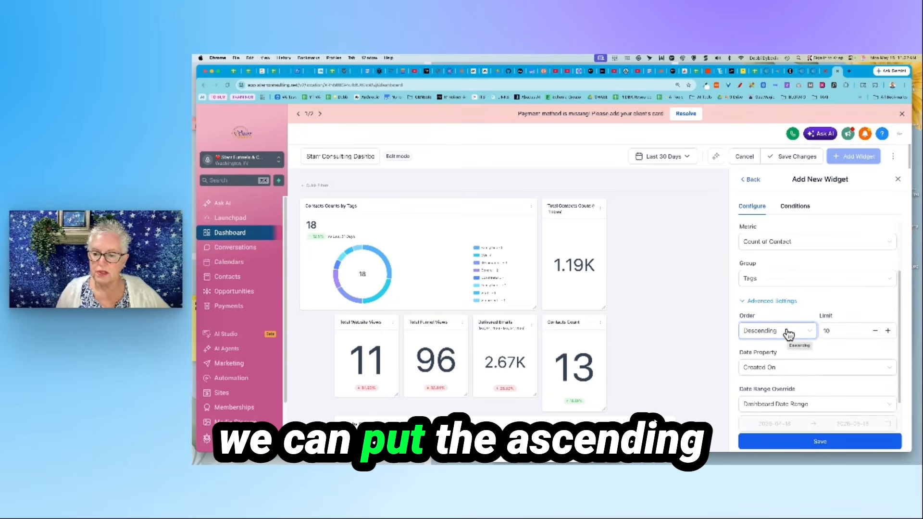
click(846, 330)
scroll(800, 349, down, 2)
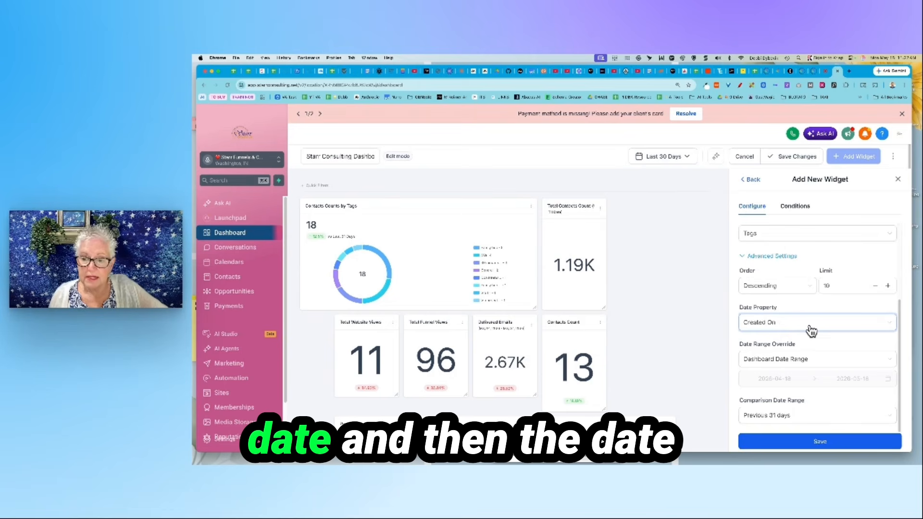
click(810, 418)
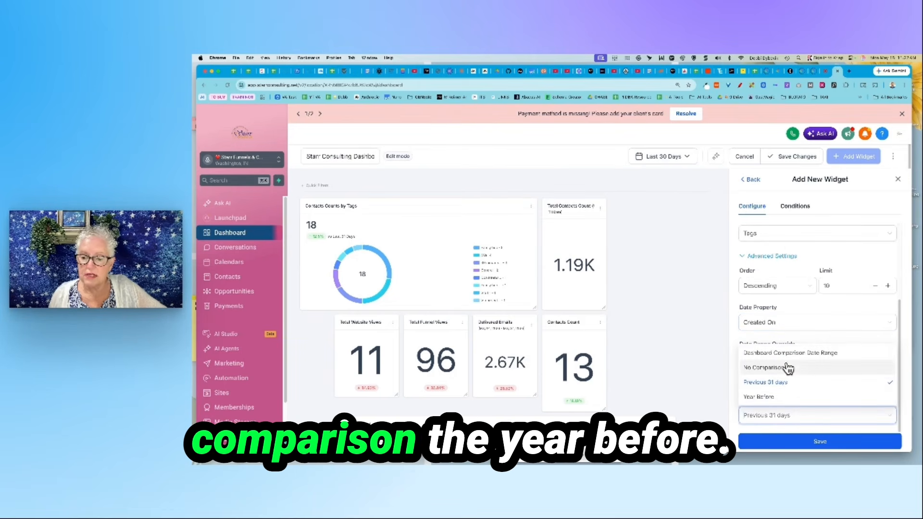
click(780, 383)
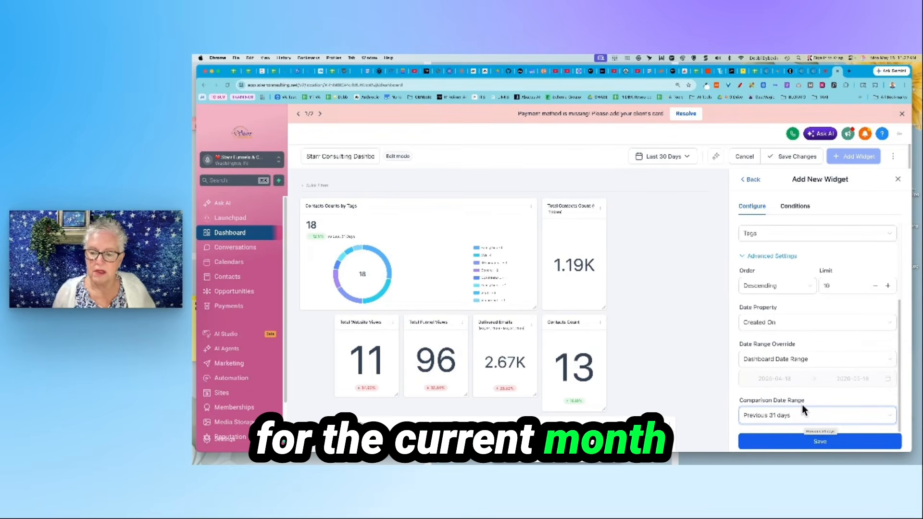
Step: Set the new Contacts Counts by Tags widget's chart type to Bar and save it to the dashboard
scroll(808, 394, up, 5)
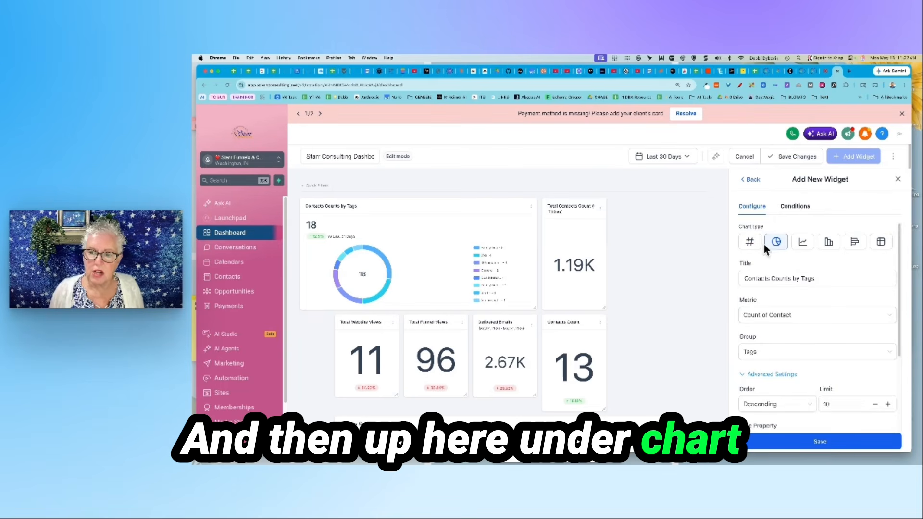
click(750, 242)
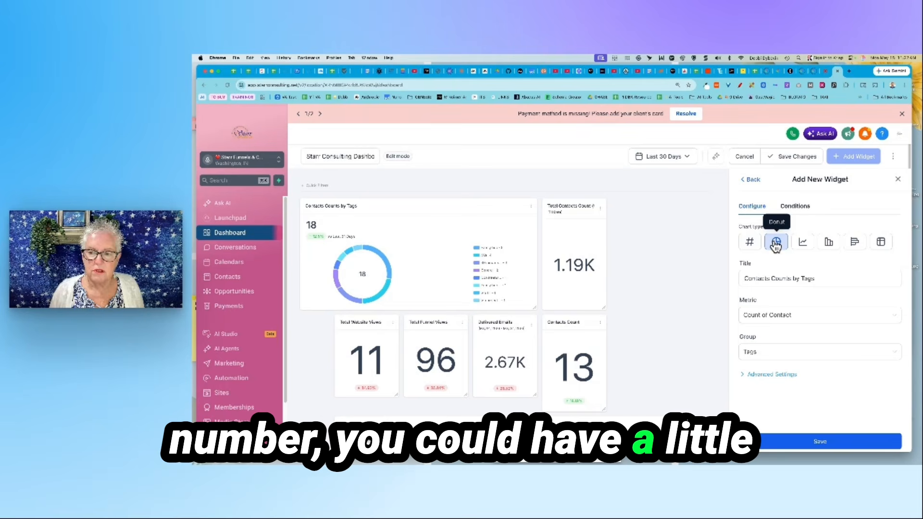
click(804, 245)
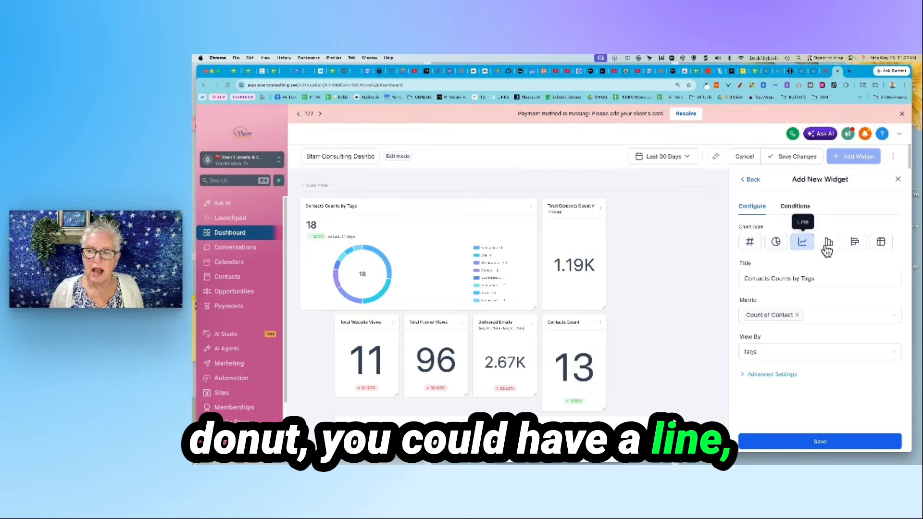
click(827, 245)
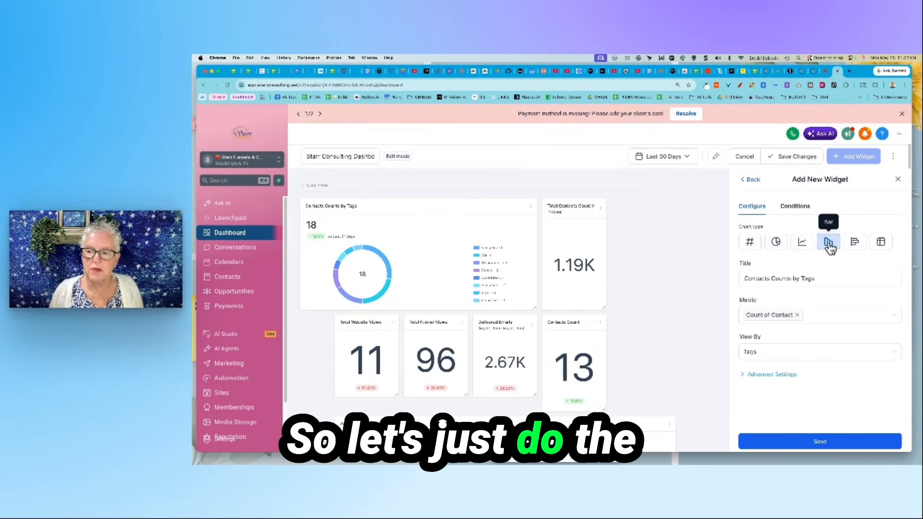
click(820, 442)
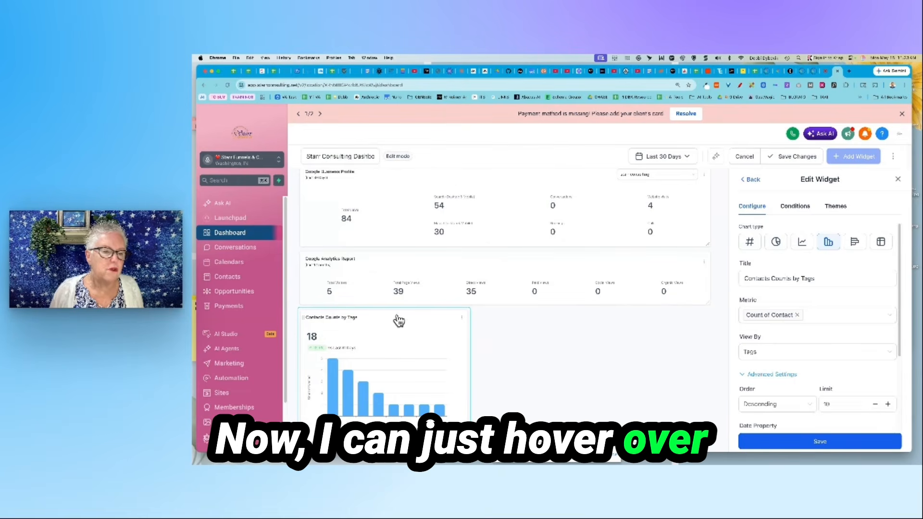
Step: Move the new Contacts Counts by Tags bar chart to the top row of the dashboard, directly beside the donut widget
drag(383, 319, 665, 220)
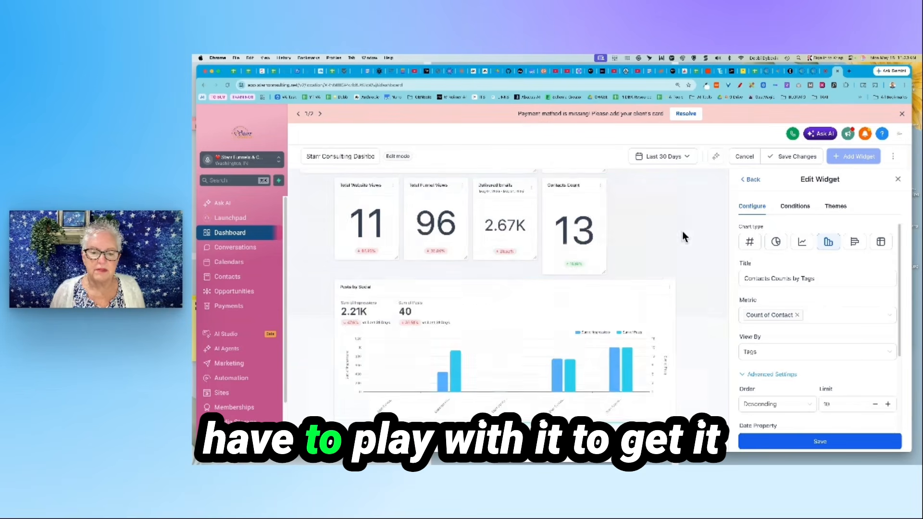
drag(603, 435, 636, 181)
scroll(687, 372, up, 3)
drag(639, 327, 635, 200)
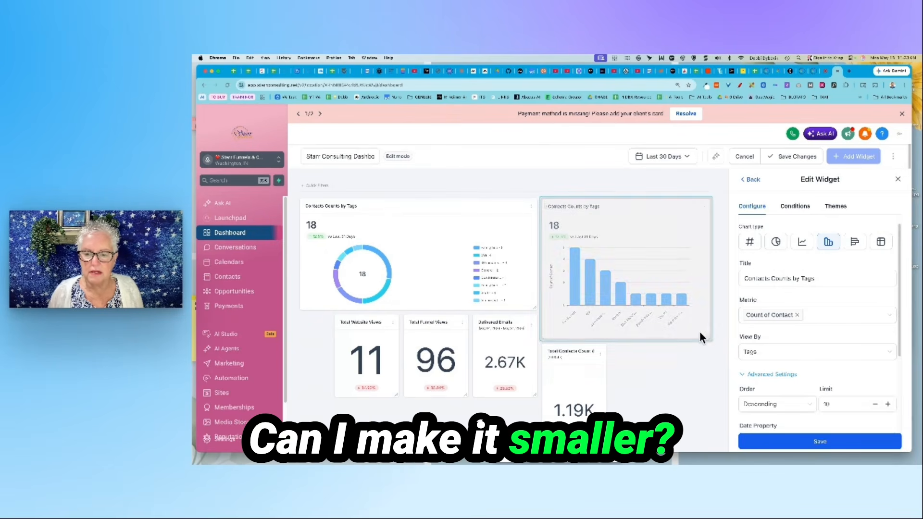
Step: Make the bar chart widget taller and reposition it in the top row, ahead of the donut widget
drag(710, 339, 683, 330)
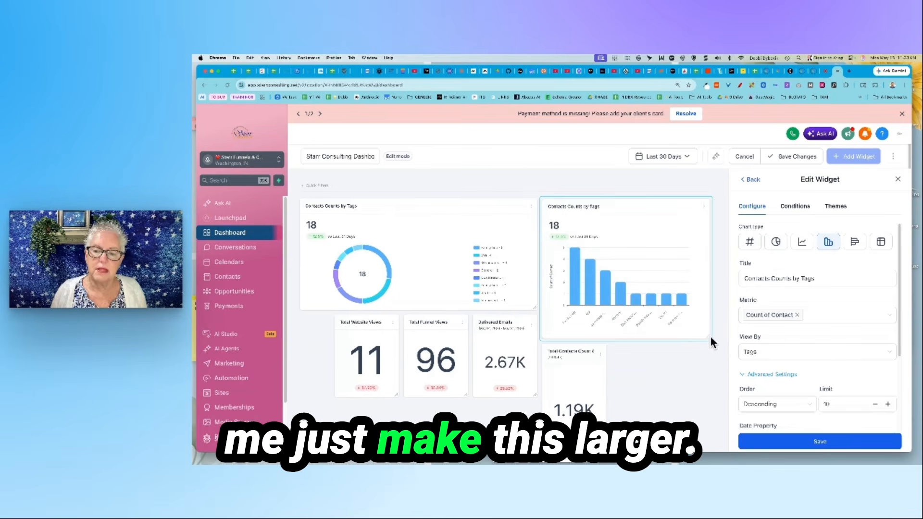
drag(711, 337, 715, 425)
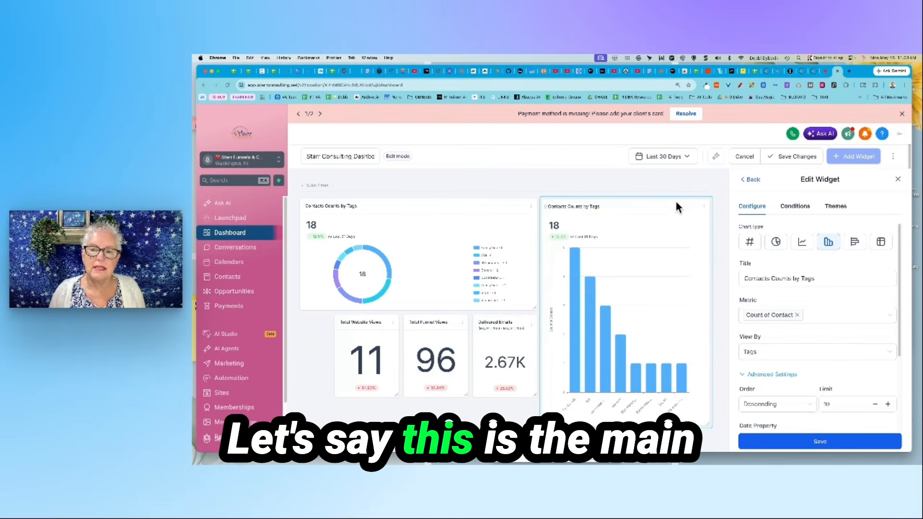
drag(676, 206, 583, 185)
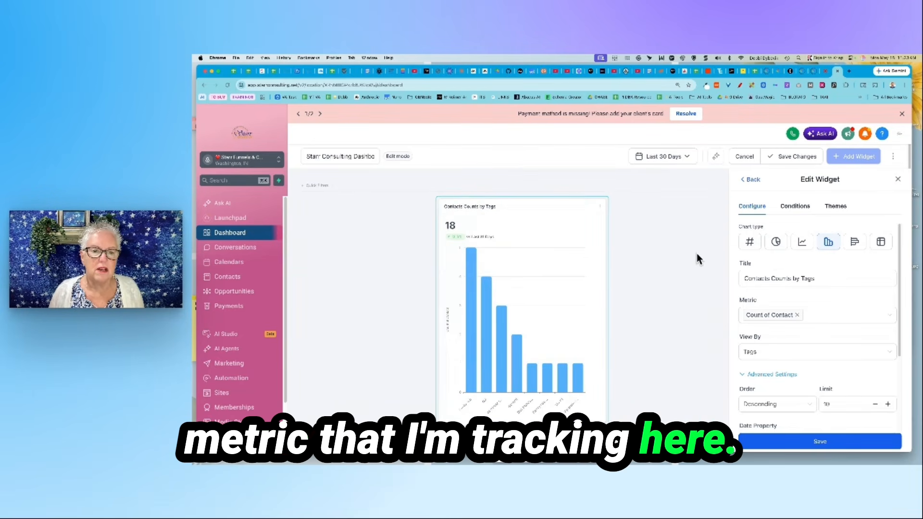
scroll(696, 253, down, 4)
scroll(696, 253, up, 4)
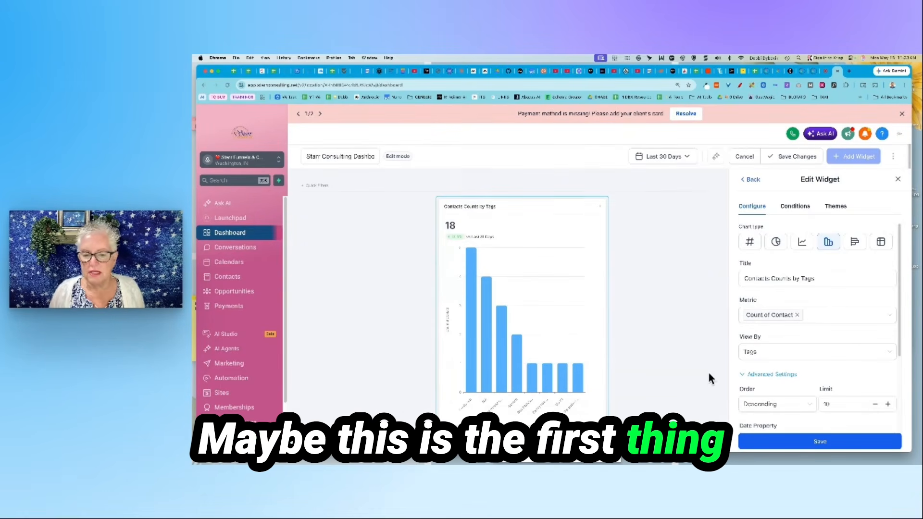
Step: Stretch the bar chart widget across the full dashboard width at the top and inspect its tag bars
drag(605, 425, 723, 411)
drag(645, 198, 515, 193)
drag(571, 412, 713, 390)
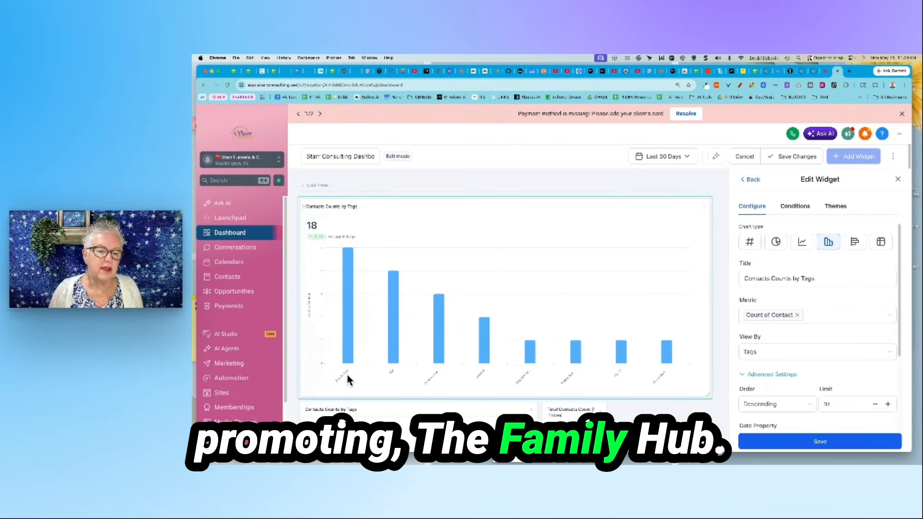
mouse_move(439, 351)
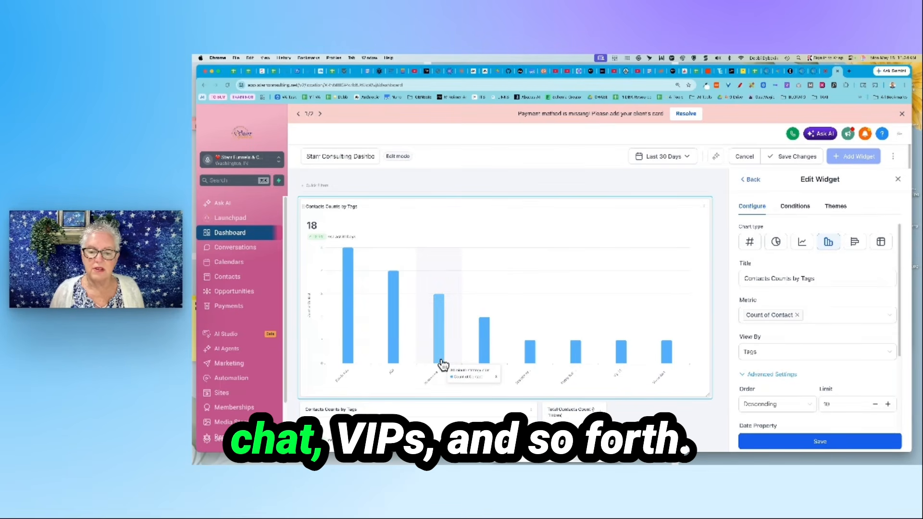
scroll(685, 420, down, 5)
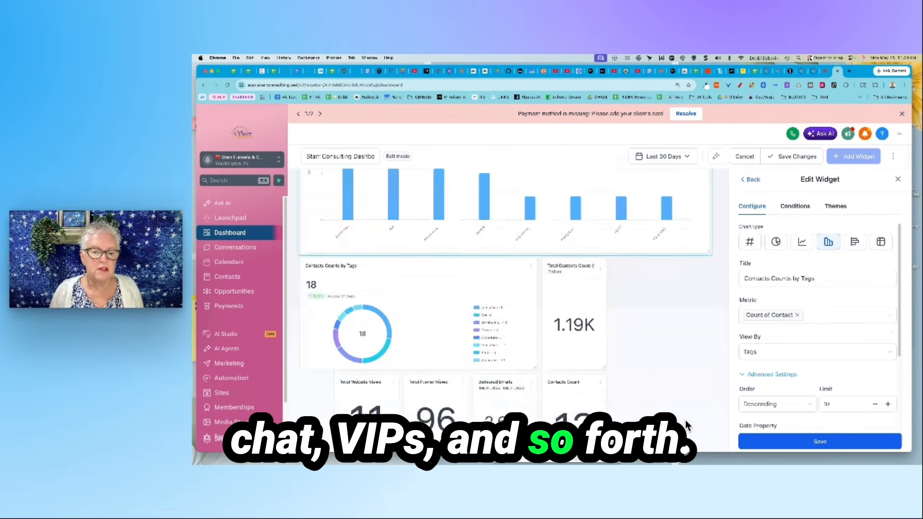
scroll(456, 224, up, 5)
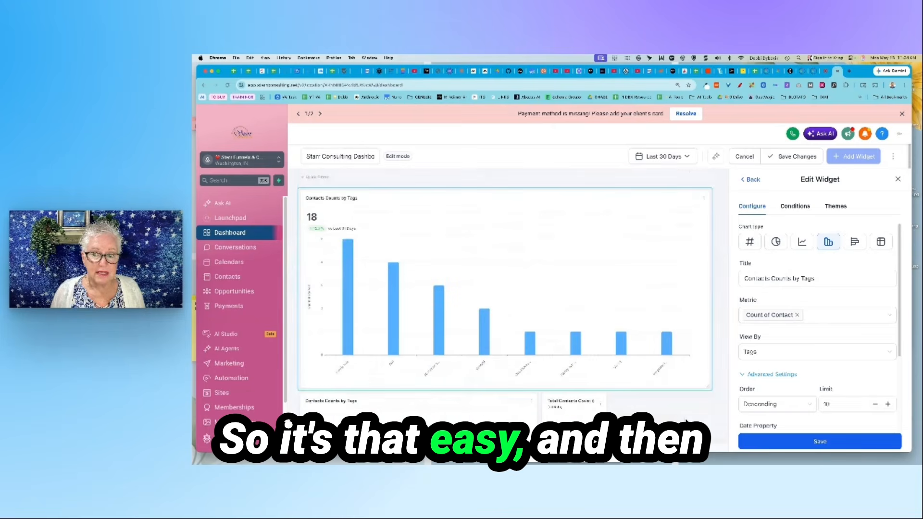
Step: Open the full-width bar chart widget for editing and save it with the Line chart type
click(705, 210)
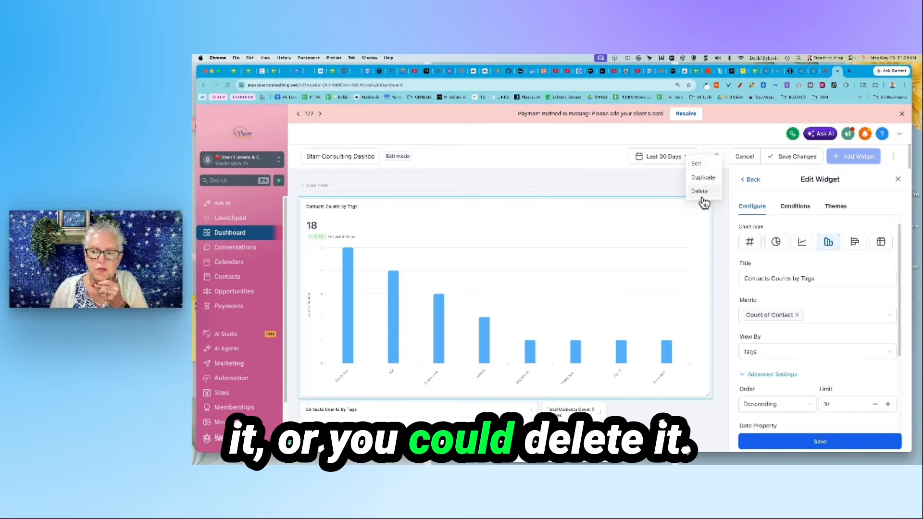
click(698, 165)
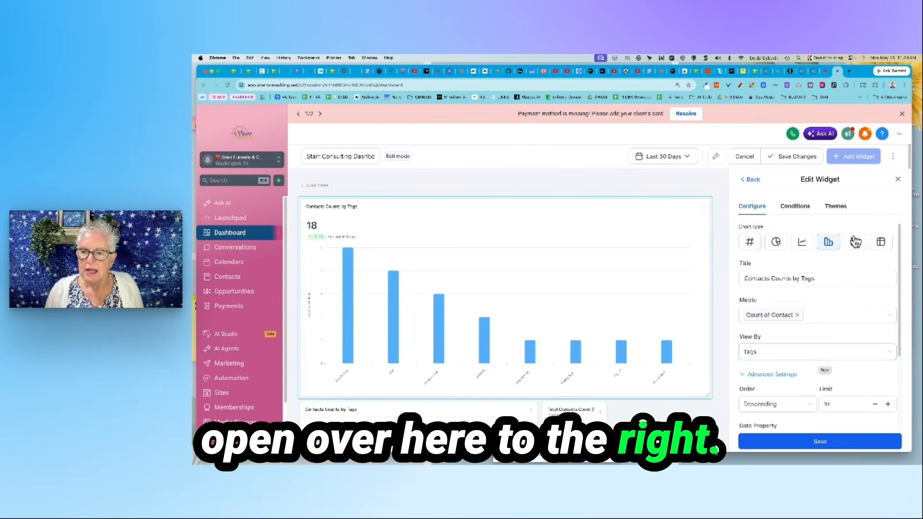
click(802, 243)
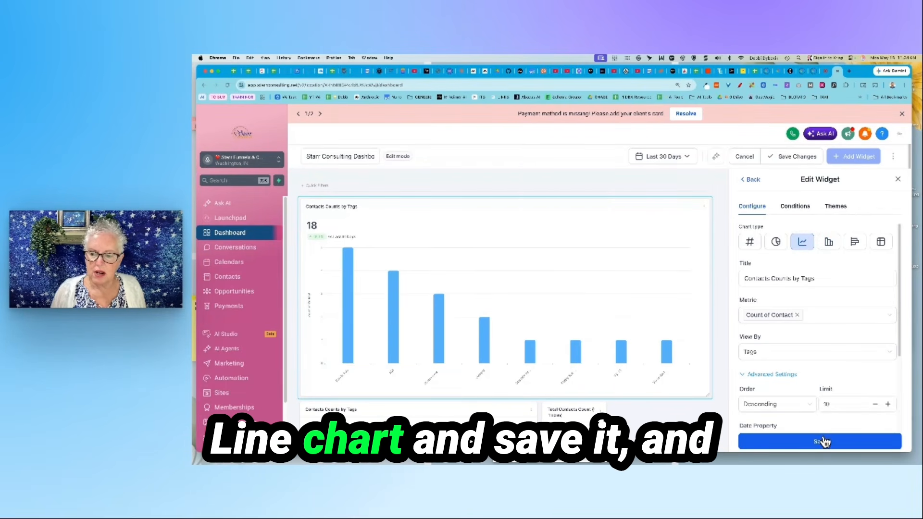
click(822, 442)
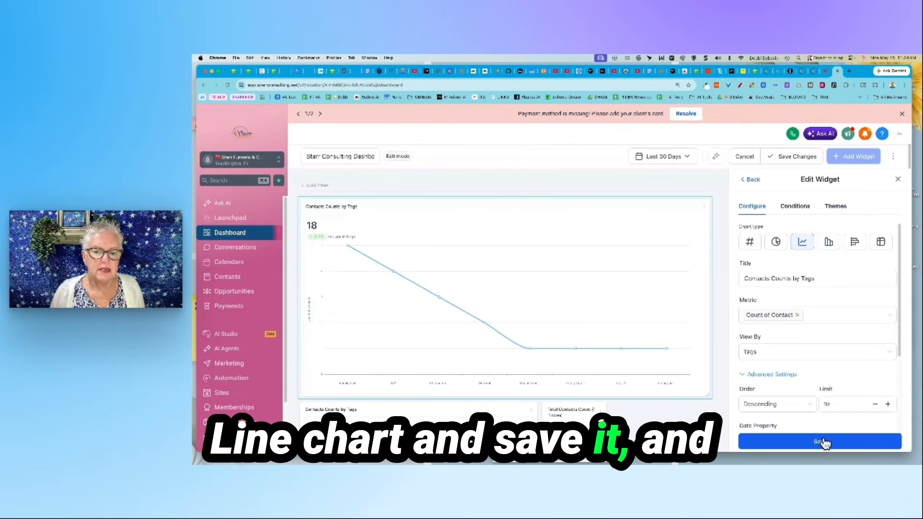
mouse_move(544, 344)
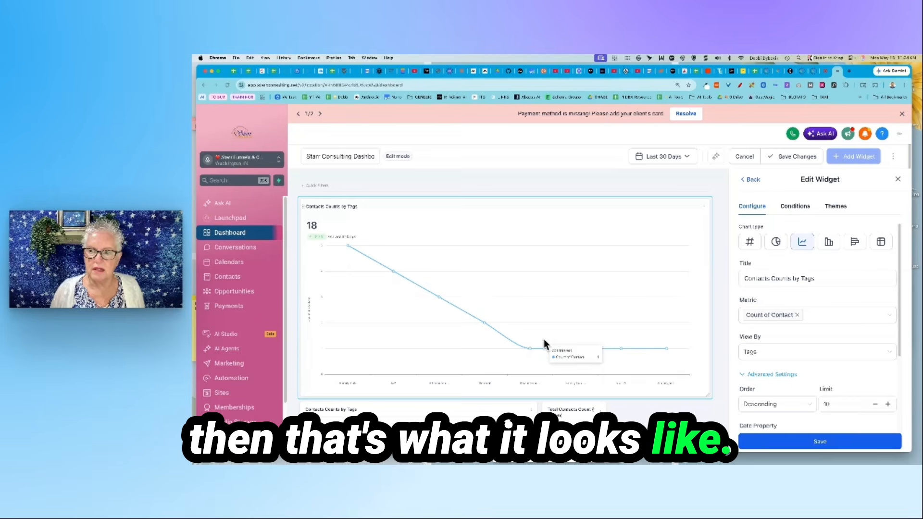
Step: Save the Contacts Counts by Tags widget as a Donut chart, then save it again with the Bar chart type
click(777, 243)
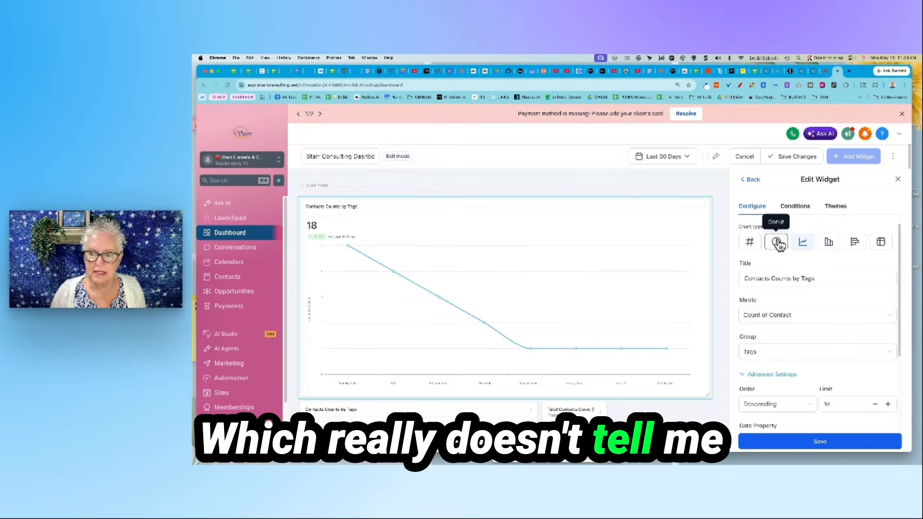
click(819, 443)
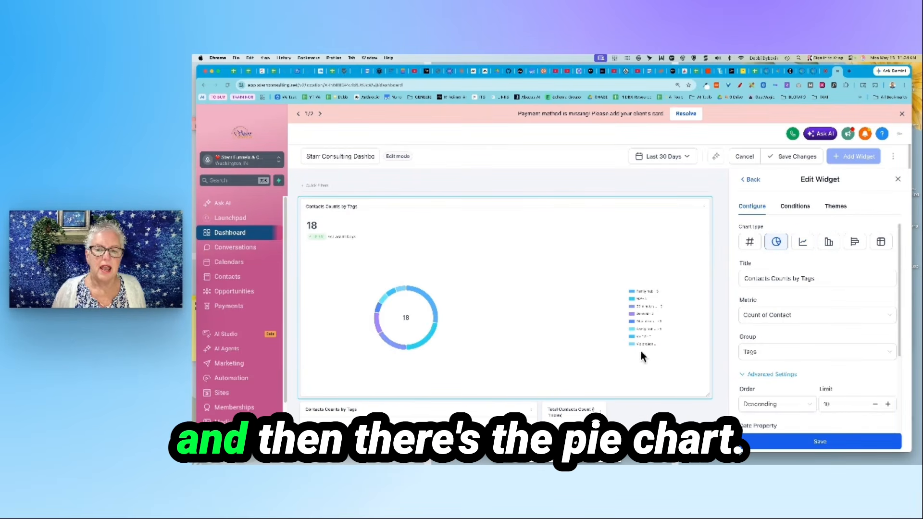
click(828, 242)
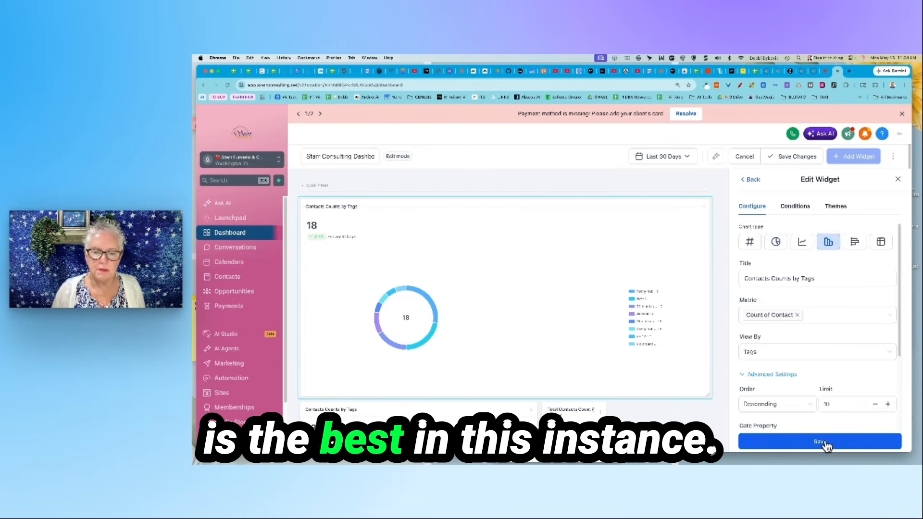
click(825, 441)
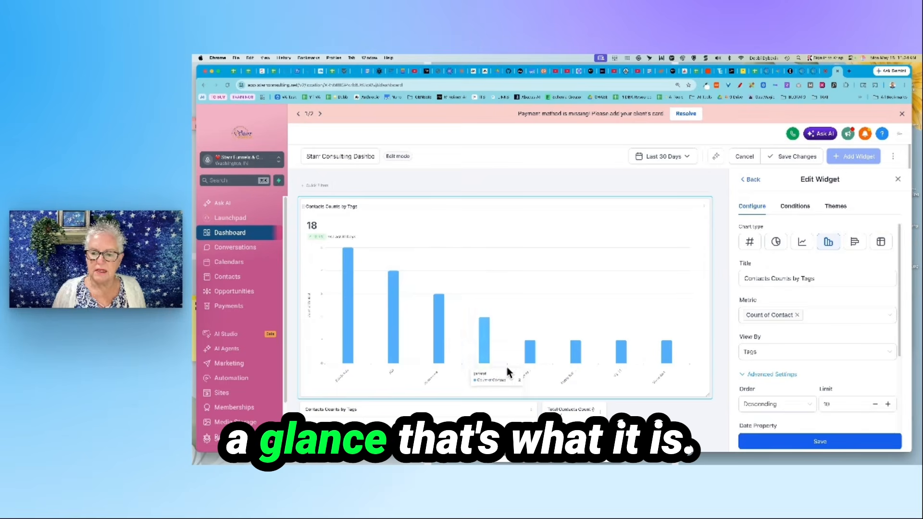
Step: Shrink the bar chart widget to a compact size and place the donut widget beside it in the top row
drag(707, 396, 462, 287)
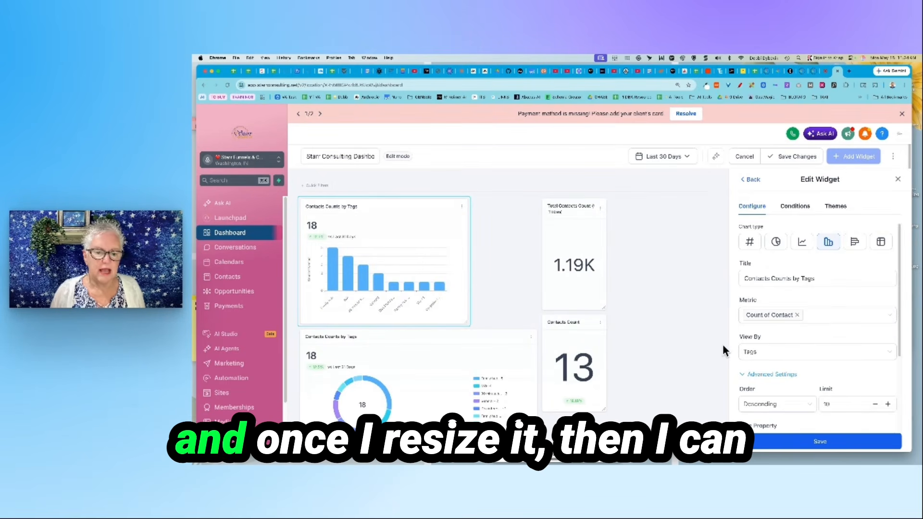
drag(406, 335, 591, 240)
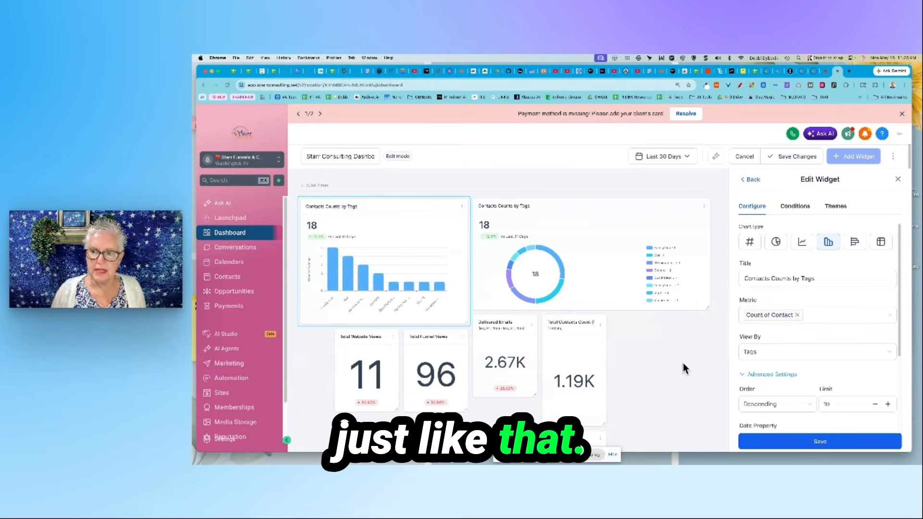
Step: Return to the available widgets and choose Appointment count from the Appointments category
click(752, 181)
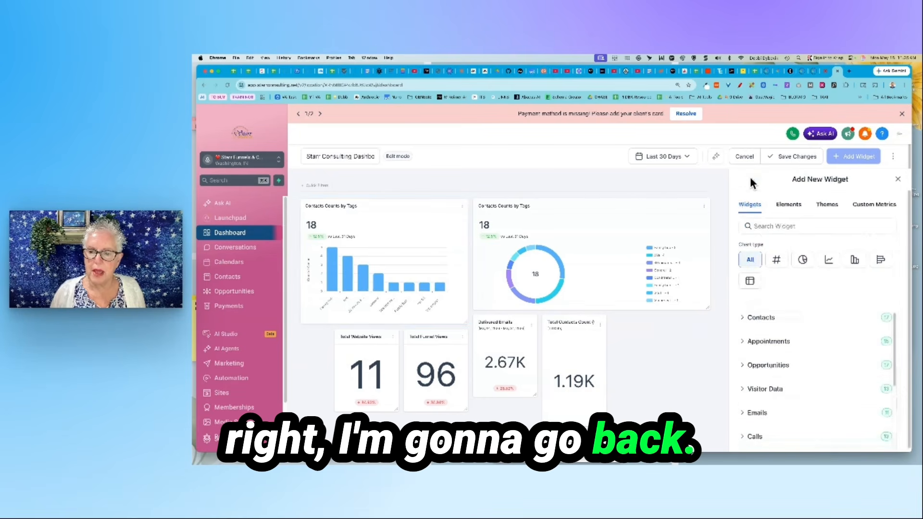
click(743, 343)
scroll(785, 322, down, 2)
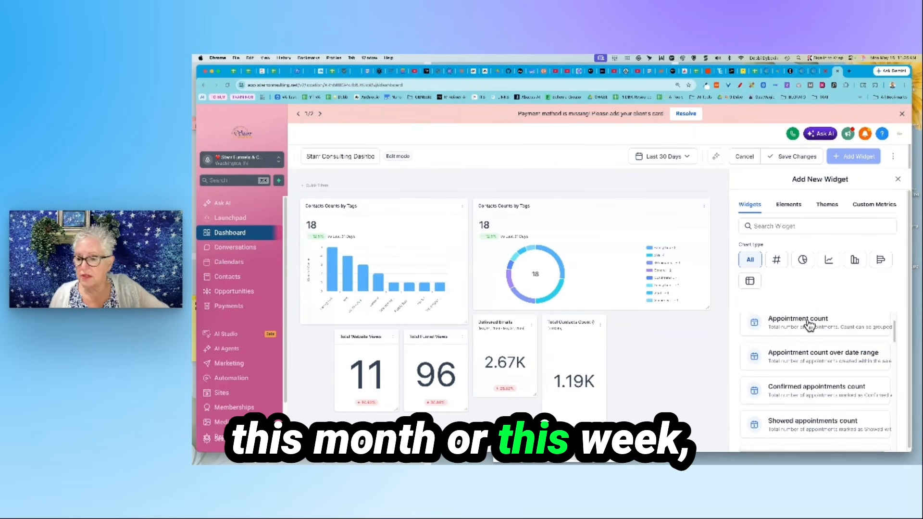
click(809, 326)
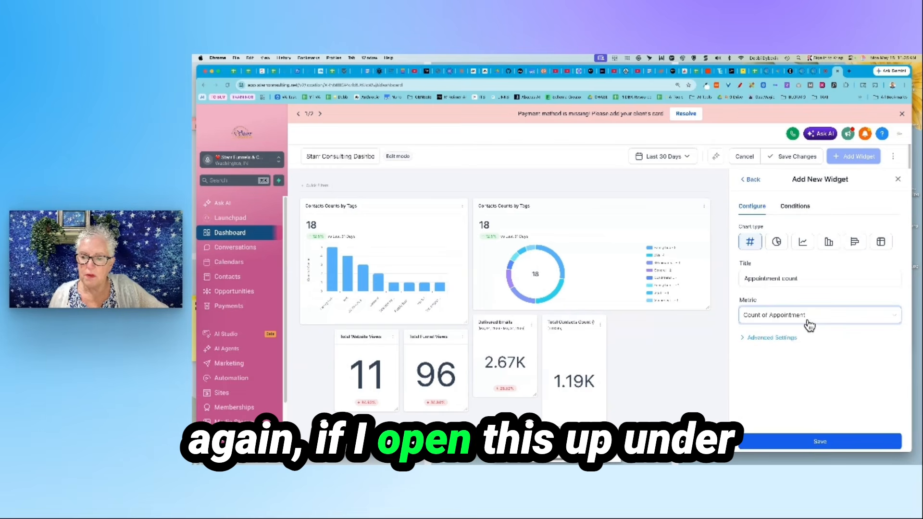
Step: Expand the Appointment count widget's advanced settings and look through its comparison date range options
click(778, 338)
scroll(843, 327, down, 2)
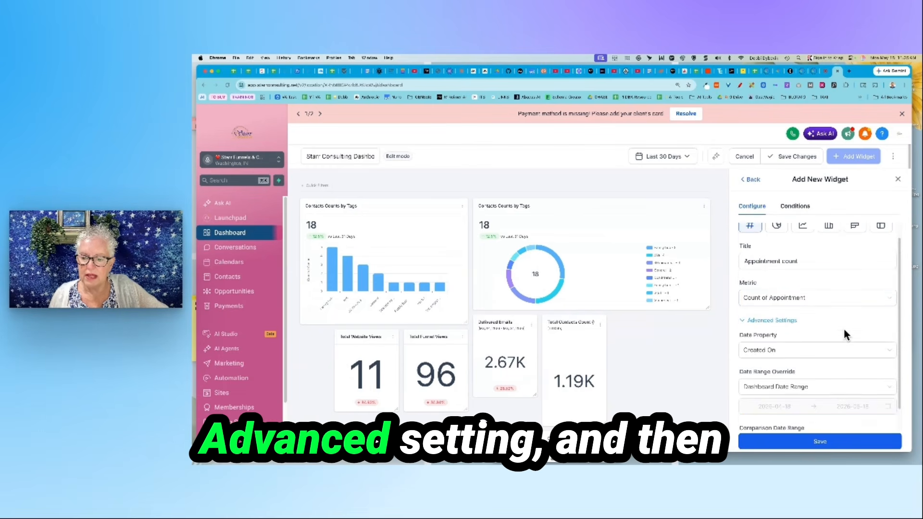
click(778, 419)
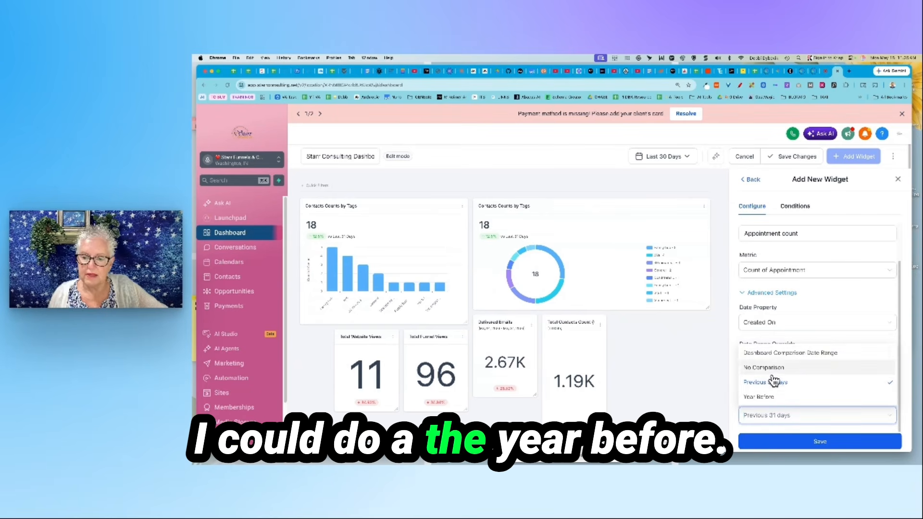
click(827, 234)
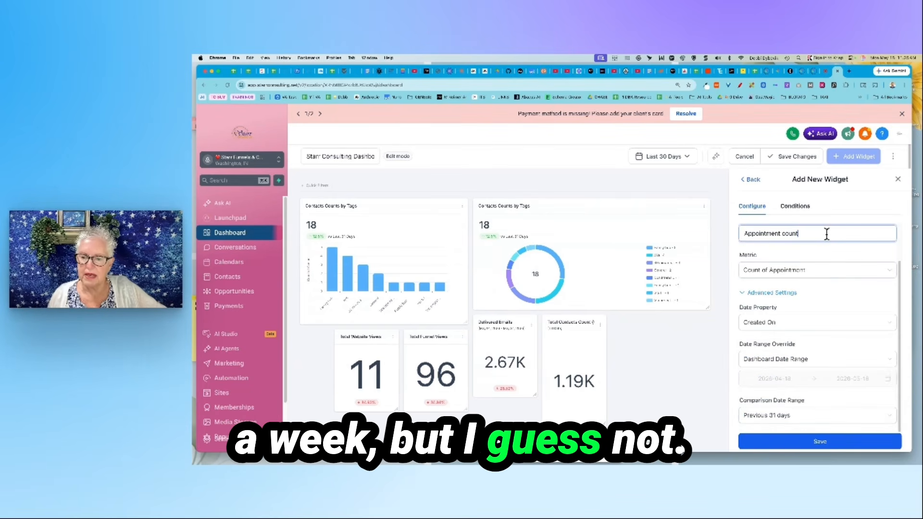
Step: Go back to the available widgets, expand the Appointments category and look through all the appointment widgets it offers
click(750, 180)
click(768, 342)
scroll(824, 351, down, 3)
scroll(825, 356, down, 3)
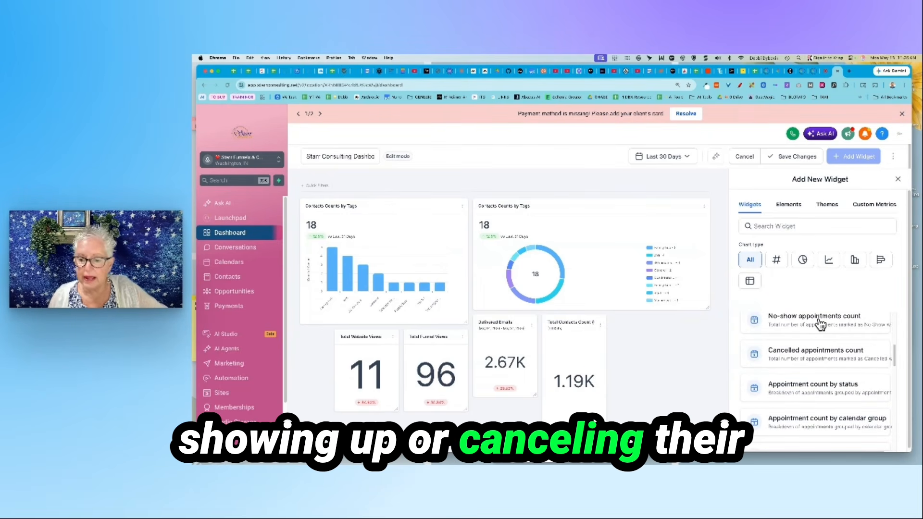
scroll(822, 351, down, 3)
scroll(823, 353, down, 5)
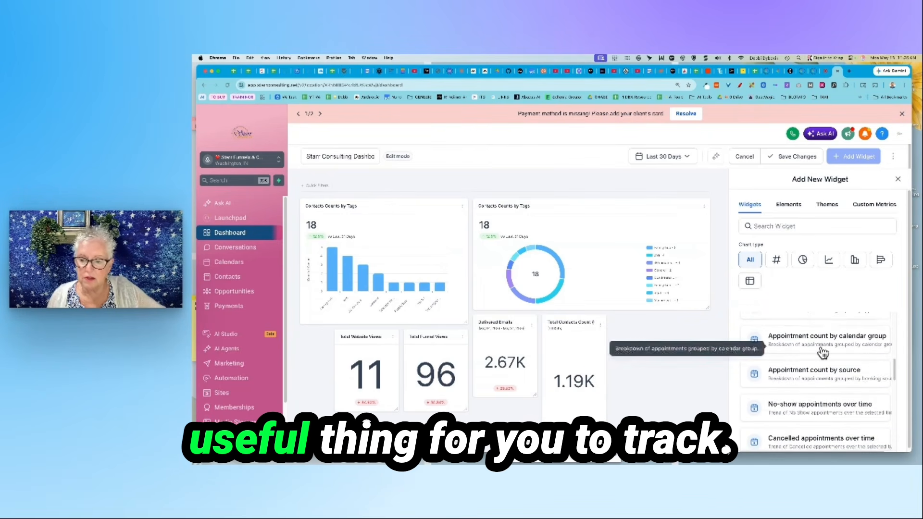
scroll(823, 354, down, 3)
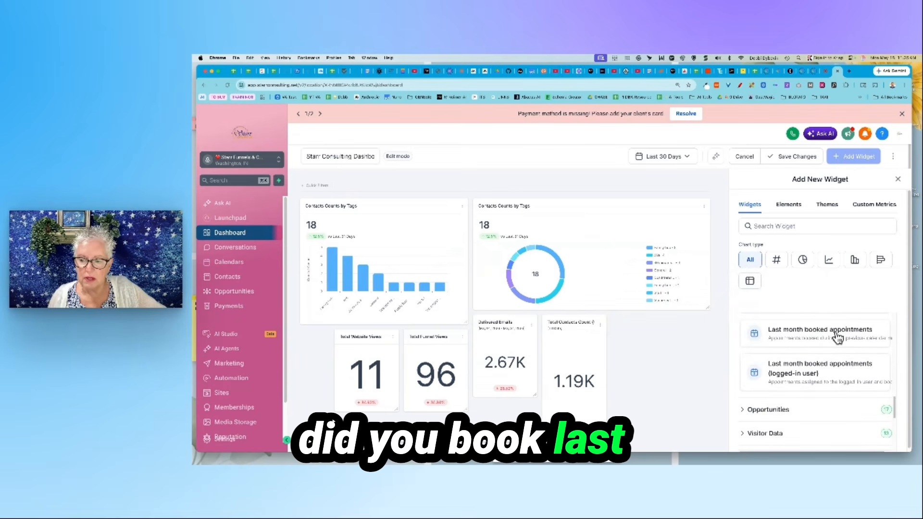
Step: Add the Unique Funnel Views widget from the Visitor Data category, checking its advanced settings before saving
scroll(817, 380, down, 3)
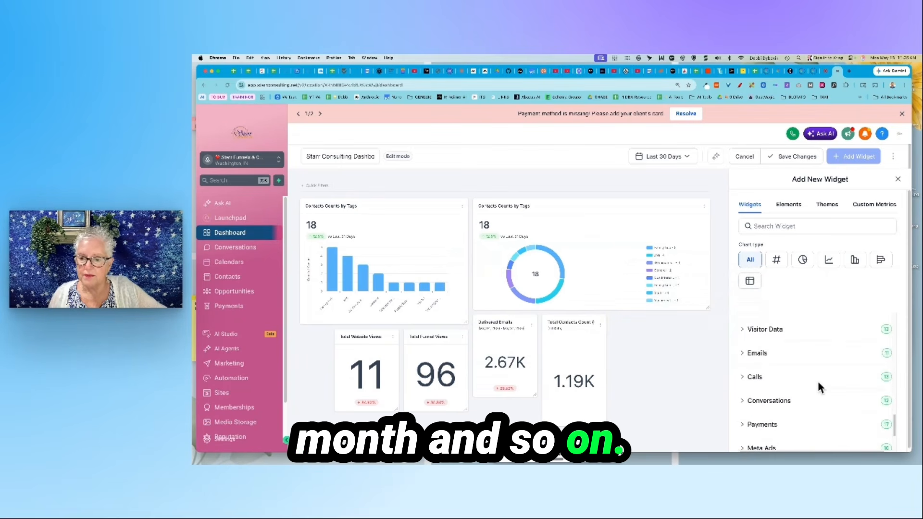
scroll(817, 379, up, 2)
scroll(818, 381, down, 1)
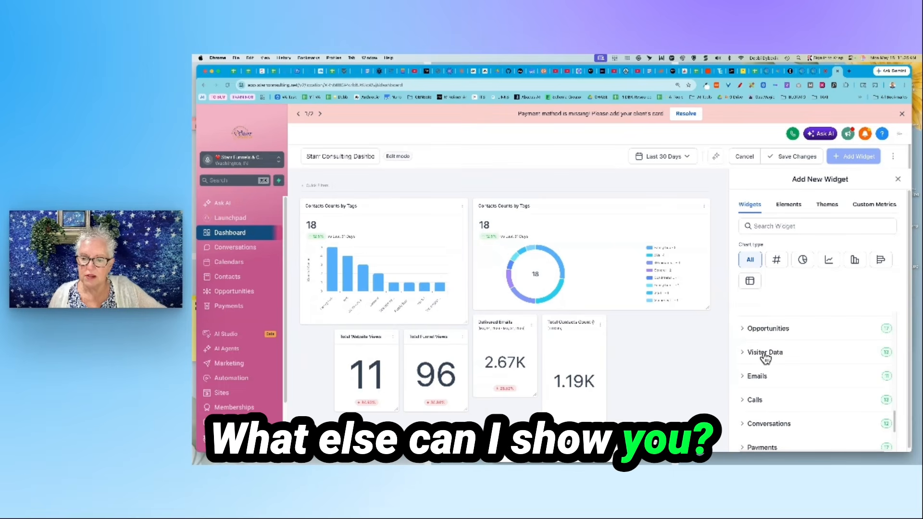
click(746, 355)
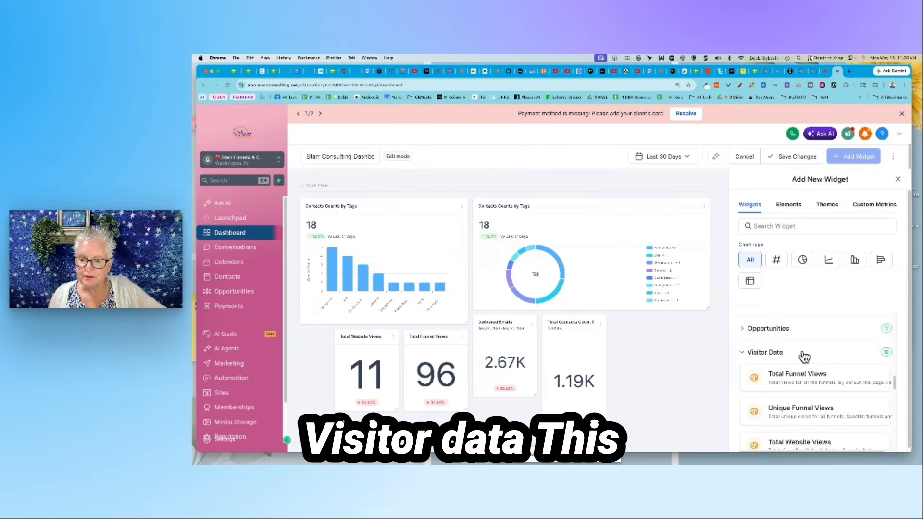
scroll(805, 356, down, 1)
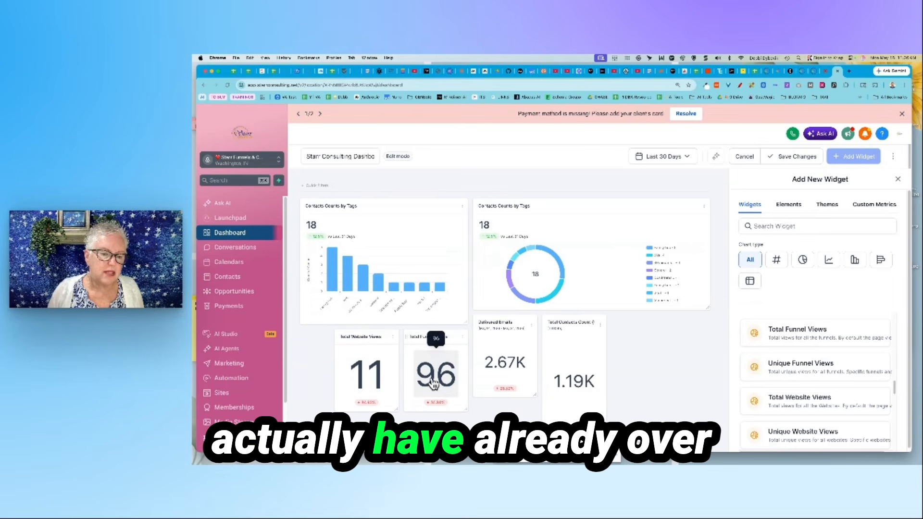
click(804, 377)
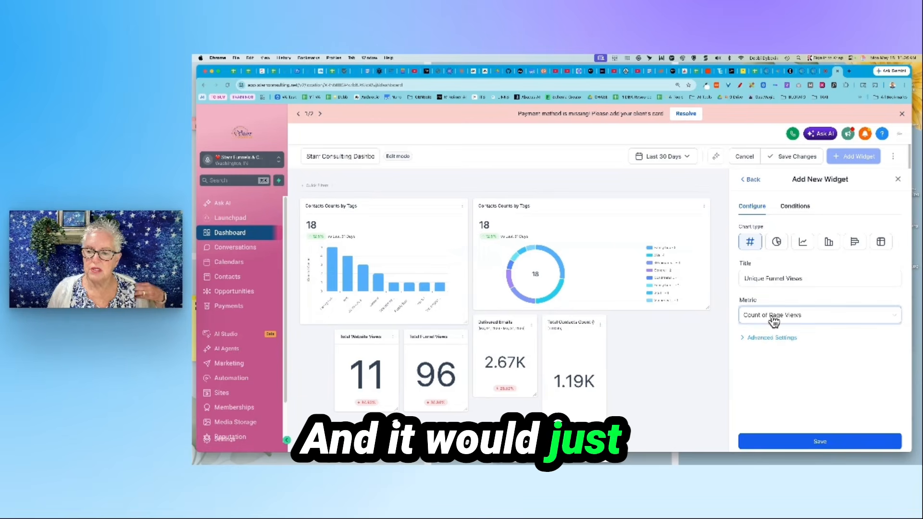
scroll(806, 353, down, 2)
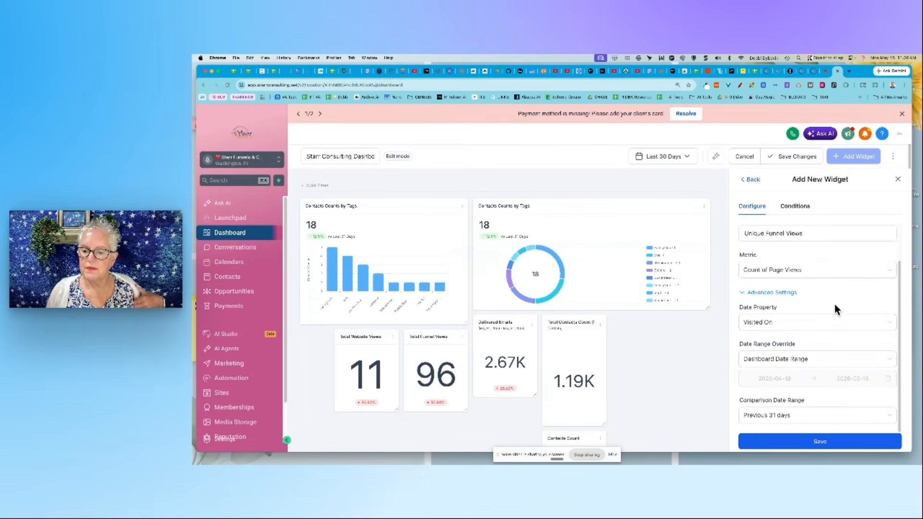
click(820, 441)
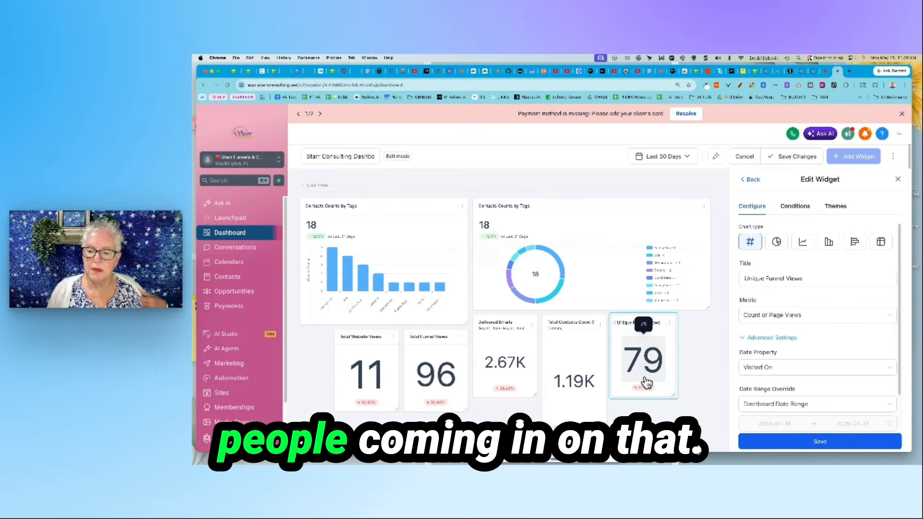
Step: Change the Unique Funnel Views widget's chart type to horizontal bar, save it and review its settings
scroll(825, 361, down, 1)
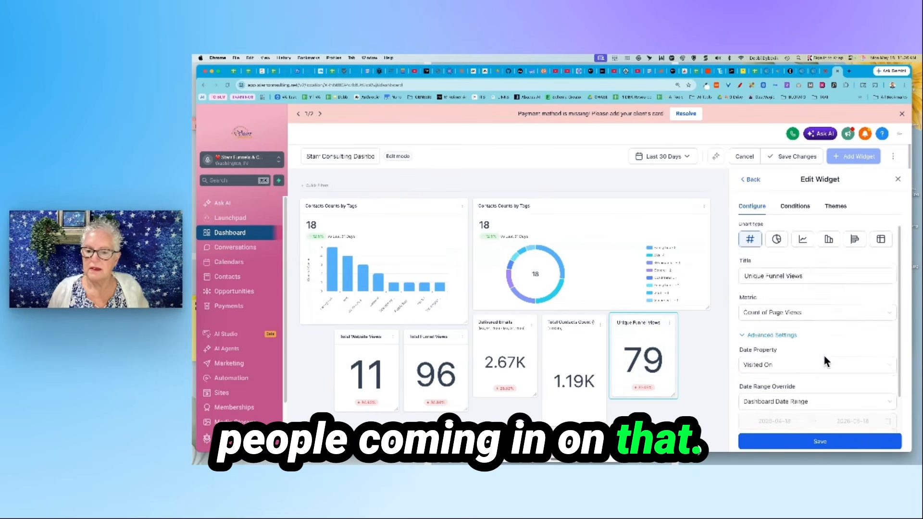
scroll(825, 362, down, 2)
scroll(832, 249, up, 2)
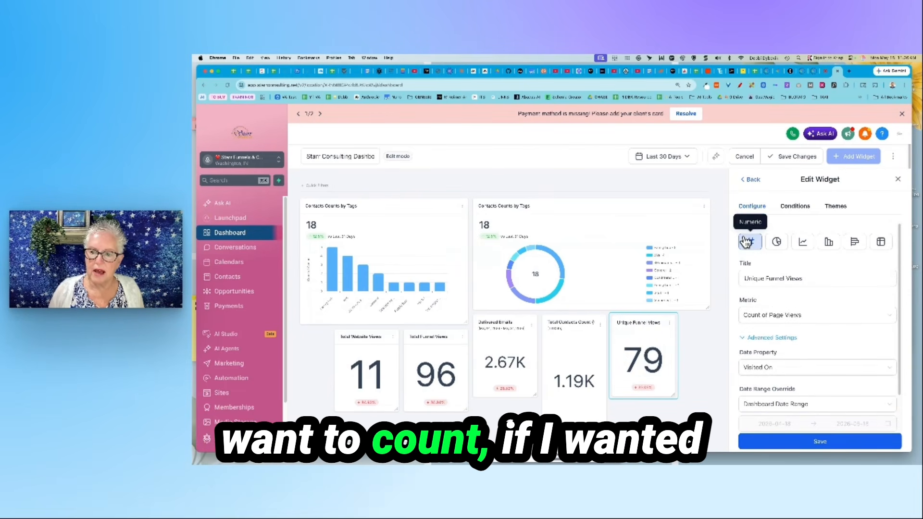
click(854, 244)
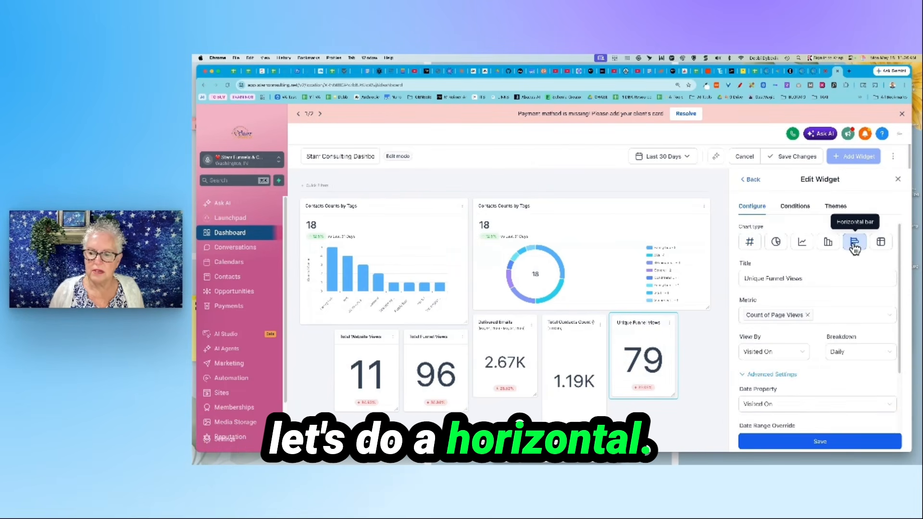
click(827, 442)
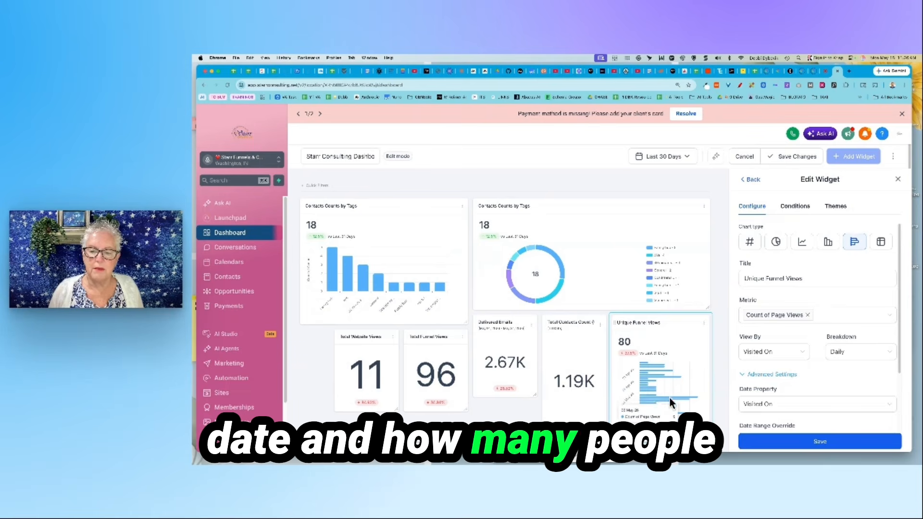
scroll(802, 397, down, 2)
scroll(802, 397, down, 2)
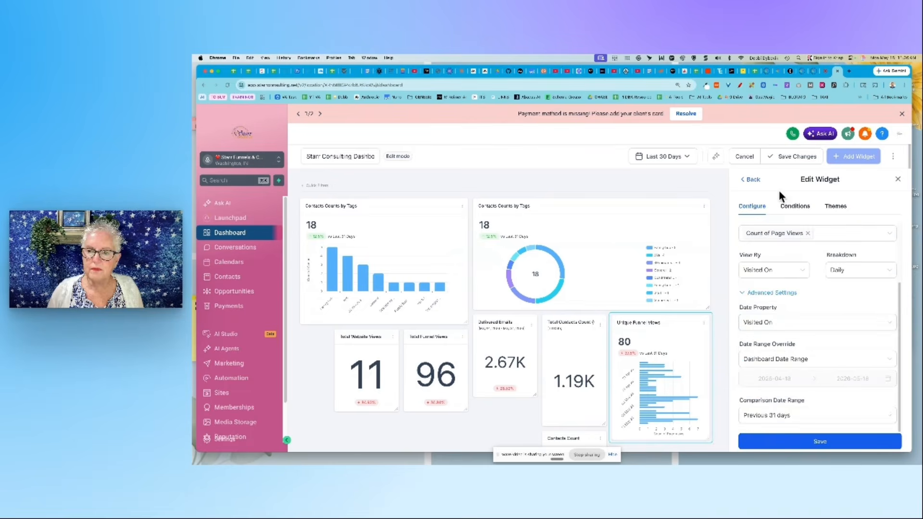
Step: Return to the available widgets, expand the Calls category and look through its incoming, outgoing and first-time call widgets
click(746, 185)
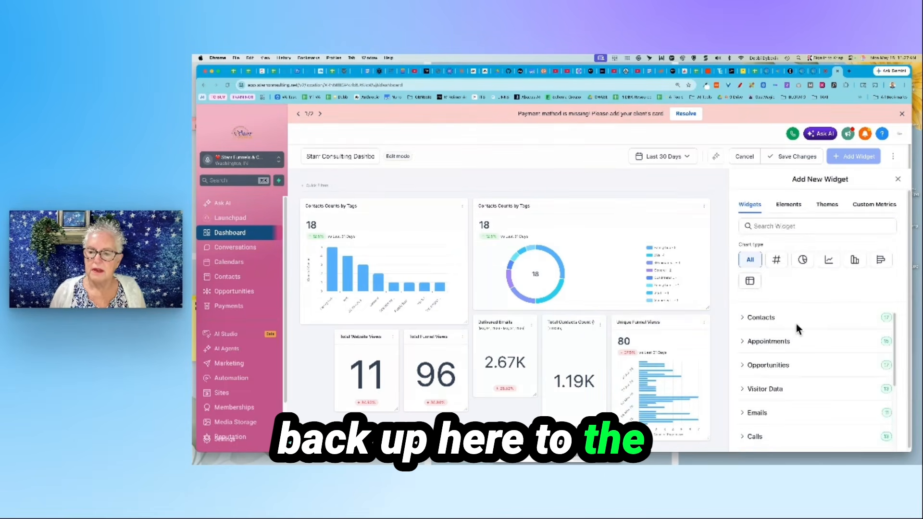
scroll(796, 324, down, 5)
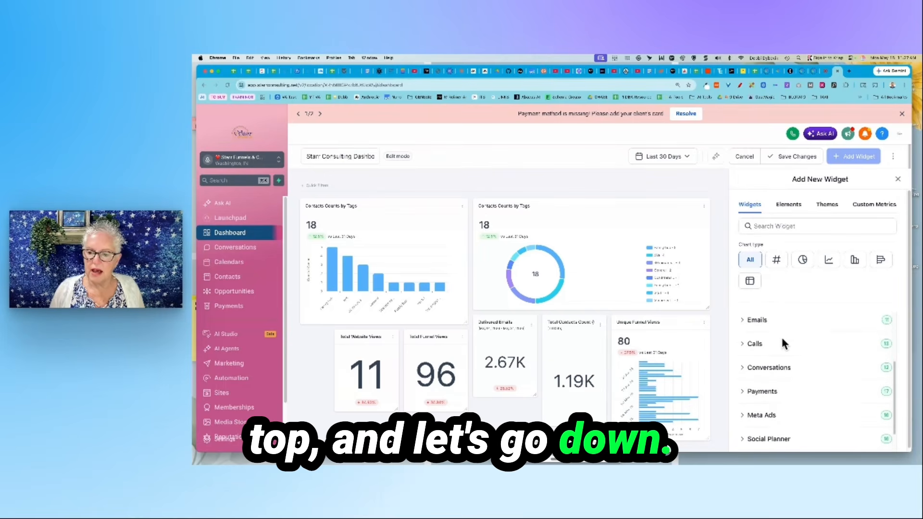
click(743, 344)
scroll(801, 361, down, 2)
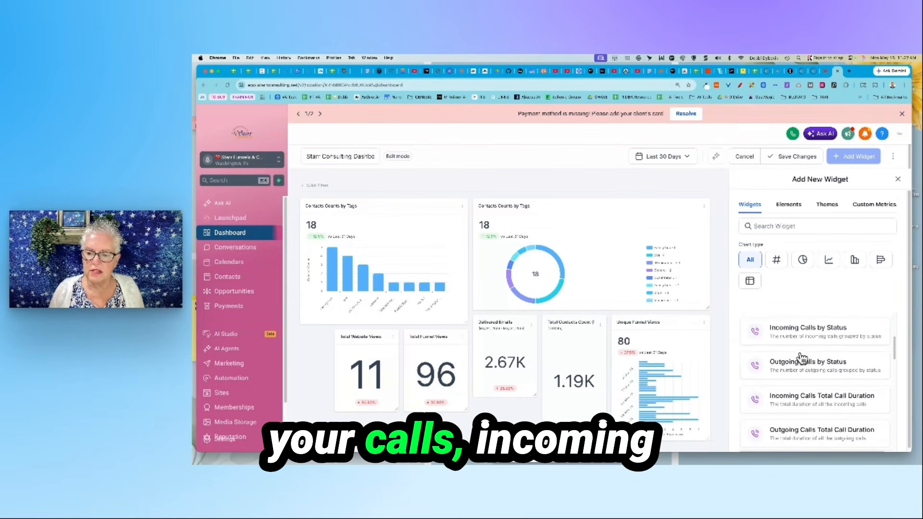
scroll(804, 361, down, 5)
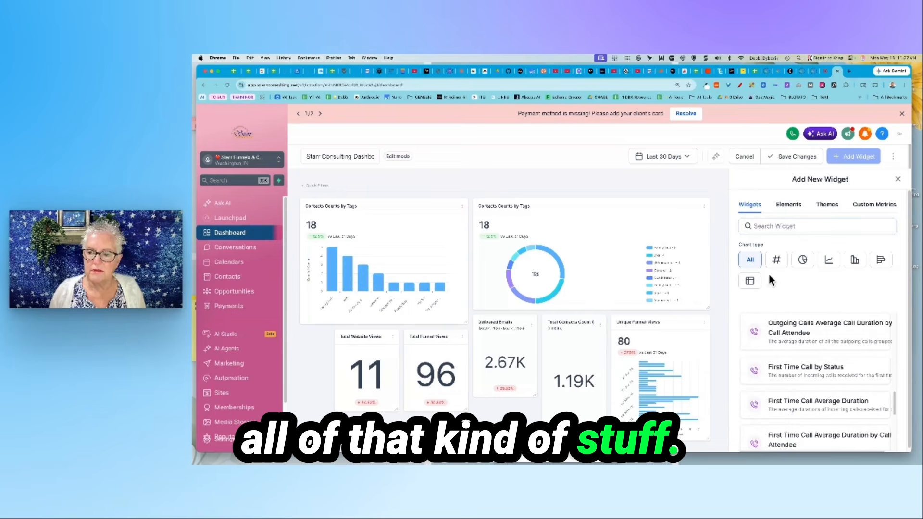
scroll(803, 320, up, 5)
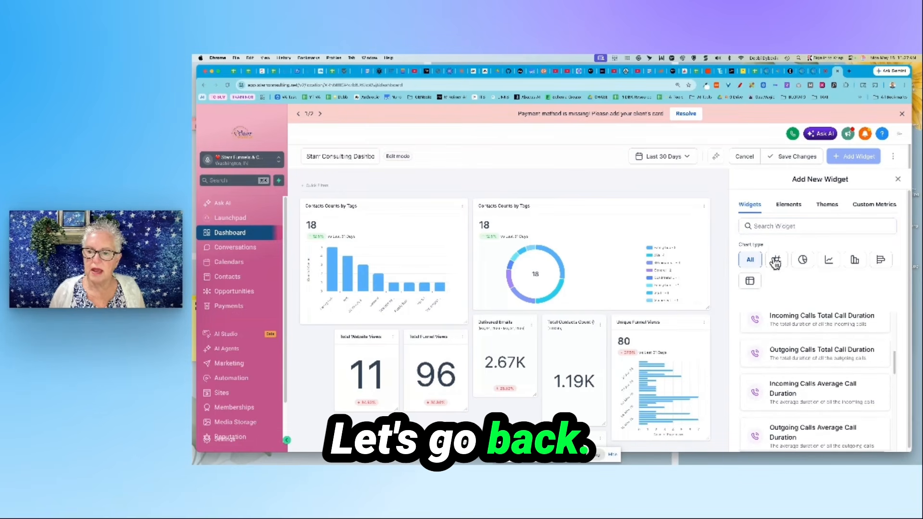
scroll(830, 335, up, 5)
scroll(834, 392, down, 3)
scroll(835, 391, up, 3)
scroll(818, 381, down, 8)
scroll(817, 382, down, 2)
scroll(818, 381, up, 10)
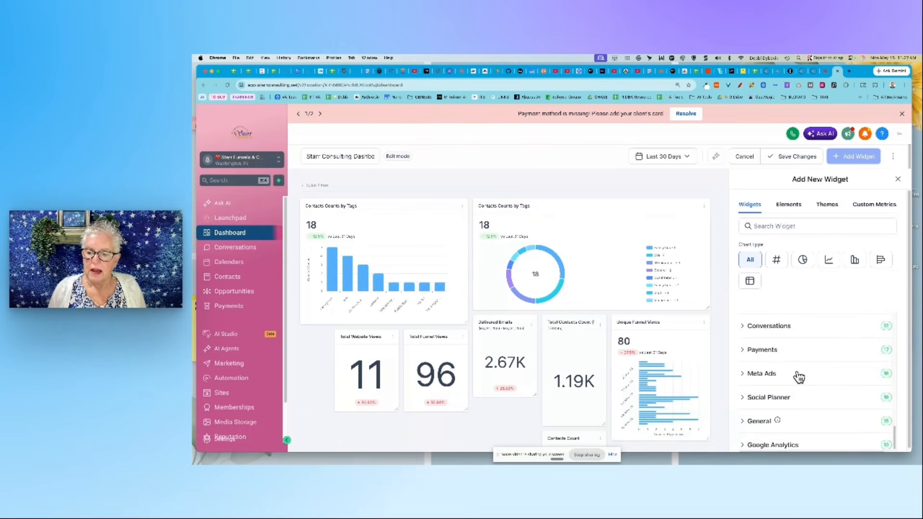
Step: Expand the Meta Ads category and look through its purchase, click, spend and cost widgets
scroll(799, 375, down, 1)
click(745, 372)
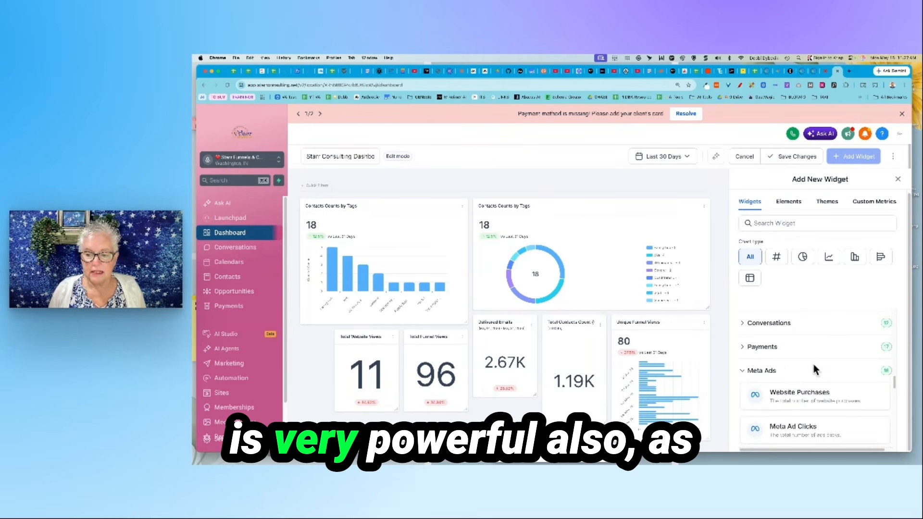
scroll(813, 365, down, 2)
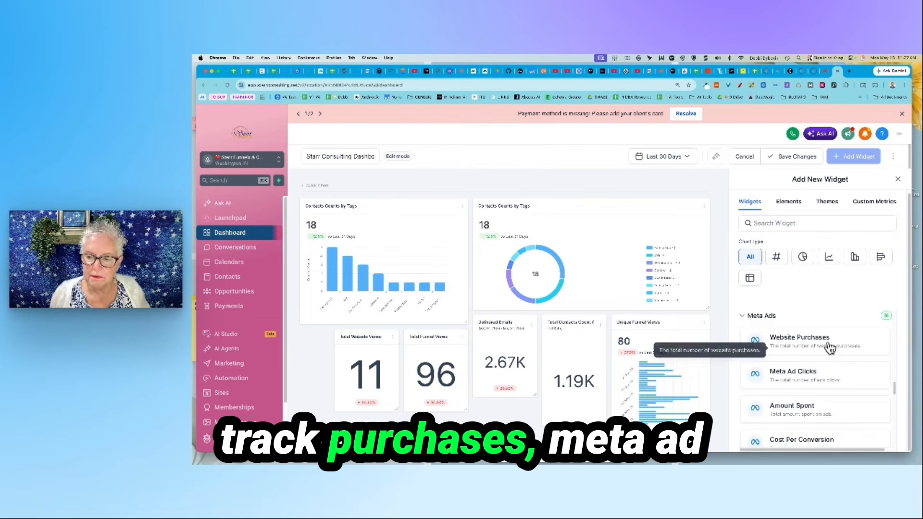
scroll(827, 384, down, 4)
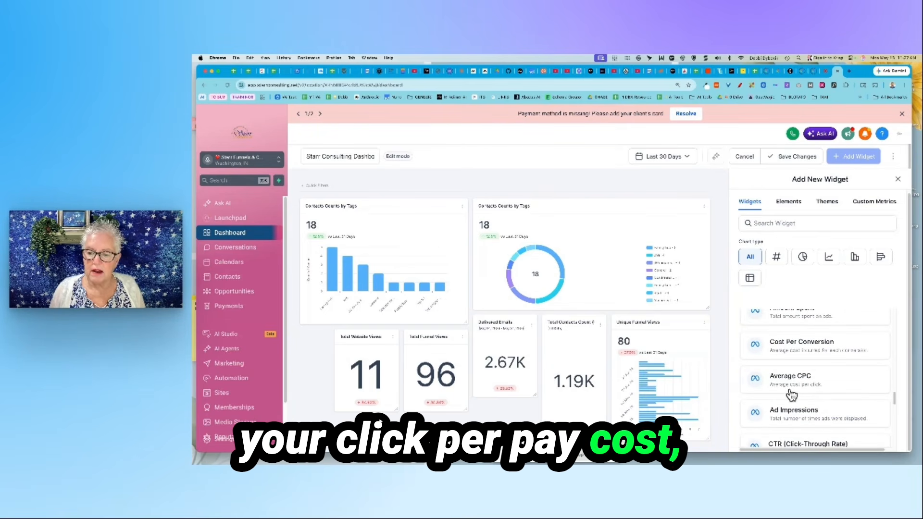
scroll(813, 387, down, 1)
scroll(814, 383, down, 10)
scroll(814, 381, down, 3)
scroll(813, 383, up, 3)
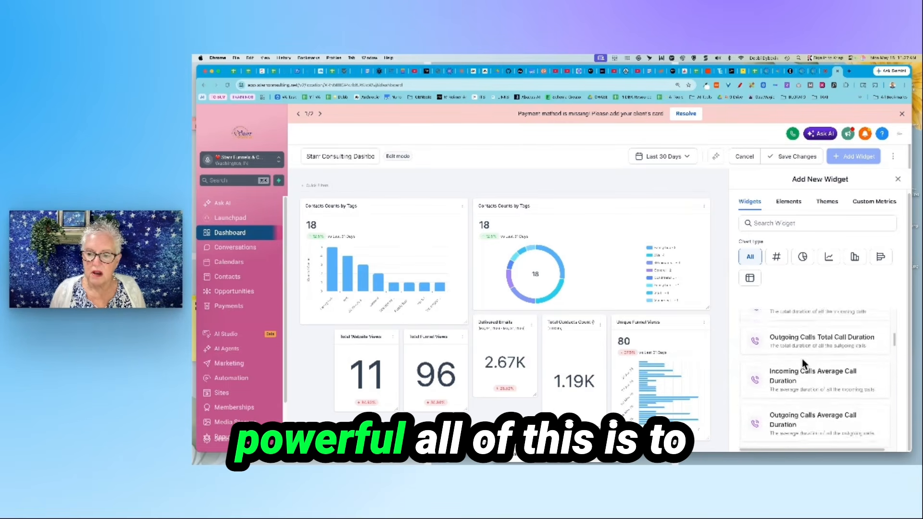
Step: Collapse the Calls category and continue through the Meta Ads widgets down to the top campaign ones
scroll(802, 359, up, 5)
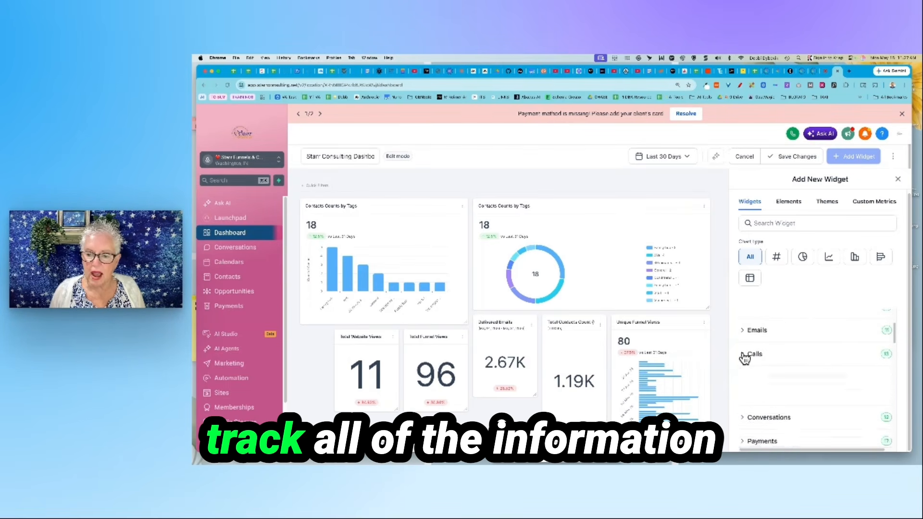
click(745, 358)
scroll(827, 363, down, 5)
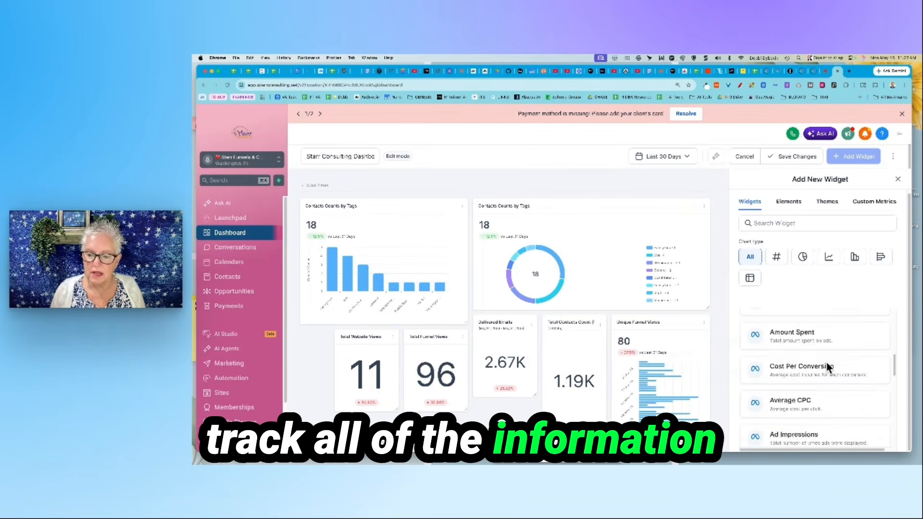
scroll(826, 362, down, 10)
scroll(826, 365, up, 1)
scroll(826, 365, down, 1)
Step: Expand the Social Planner category, look through its post and impression widgets, and collapse it again
scroll(827, 364, down, 1)
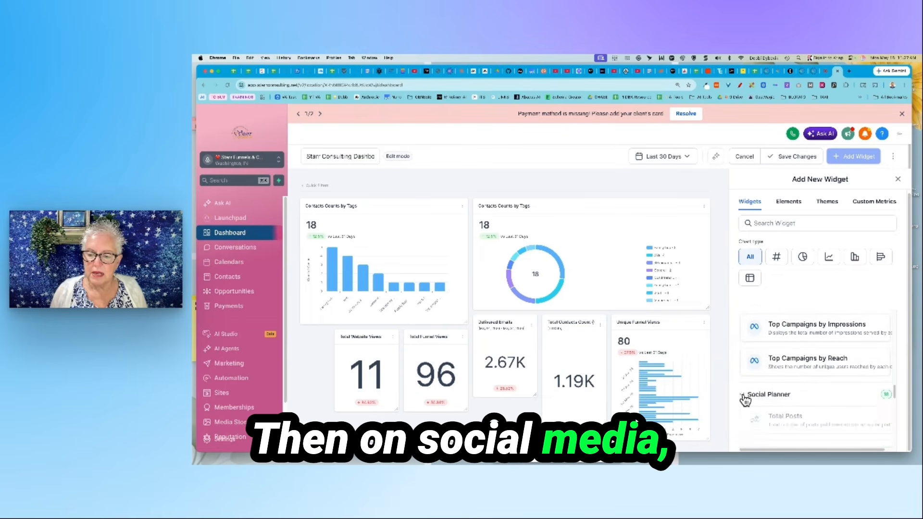
scroll(813, 337, down, 3)
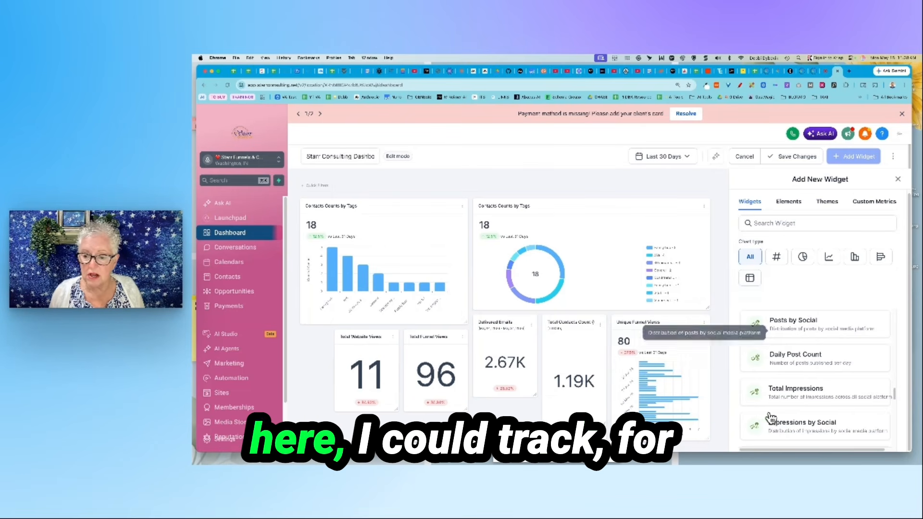
scroll(798, 398, down, 1)
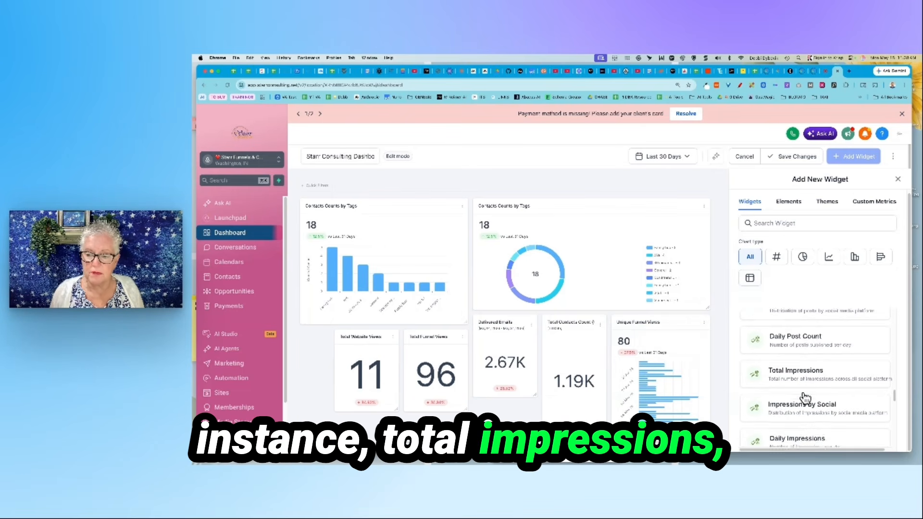
scroll(805, 398, down, 8)
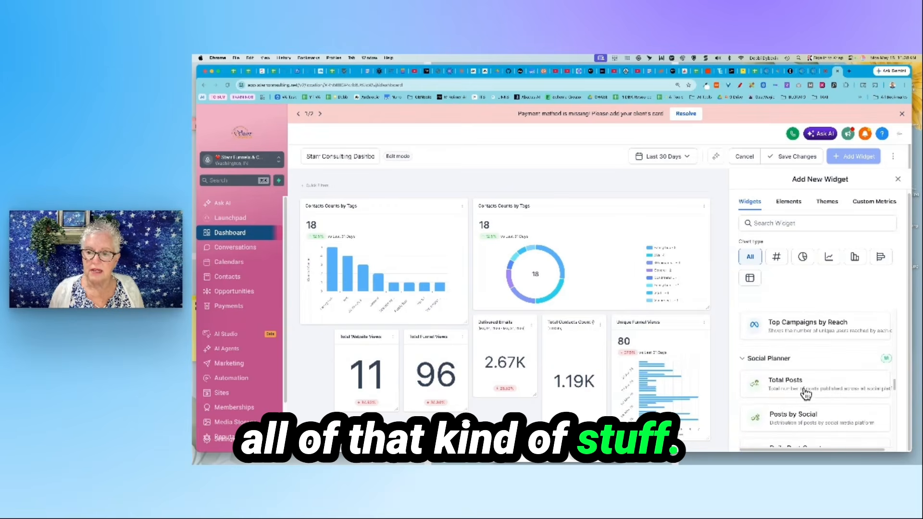
click(743, 358)
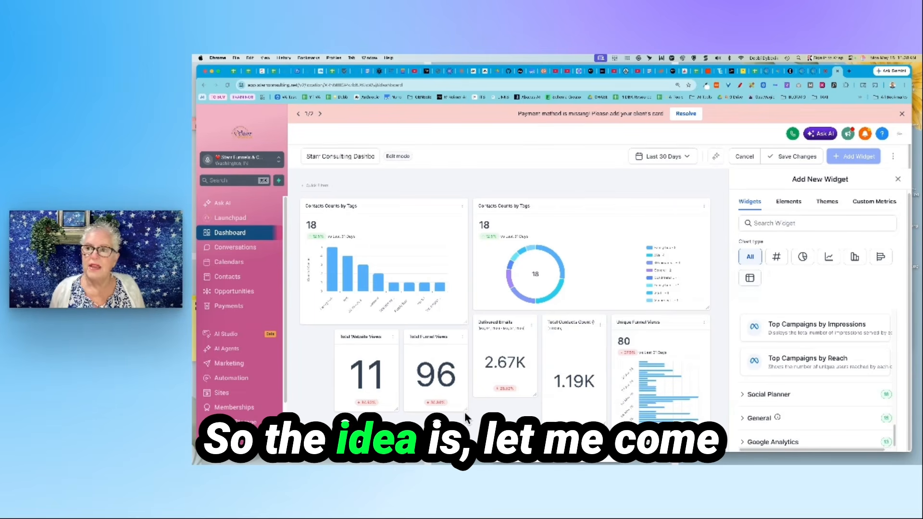
click(824, 77)
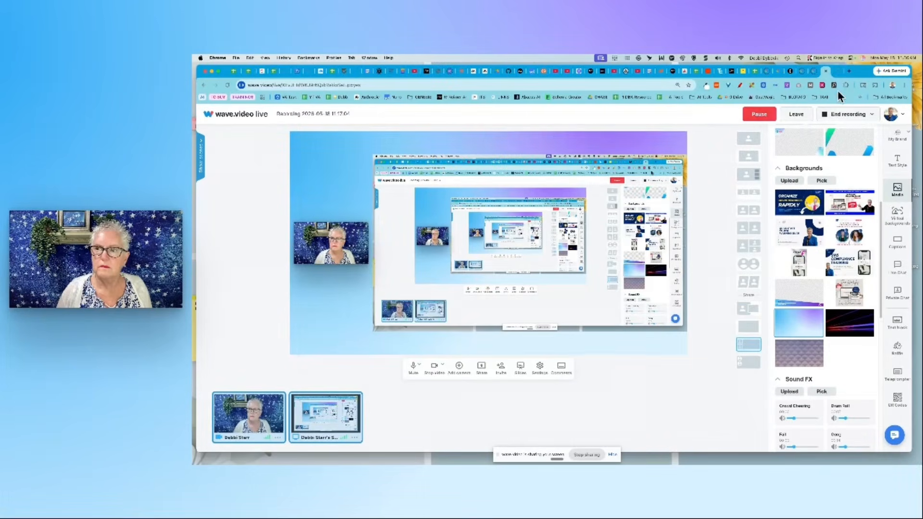
click(838, 75)
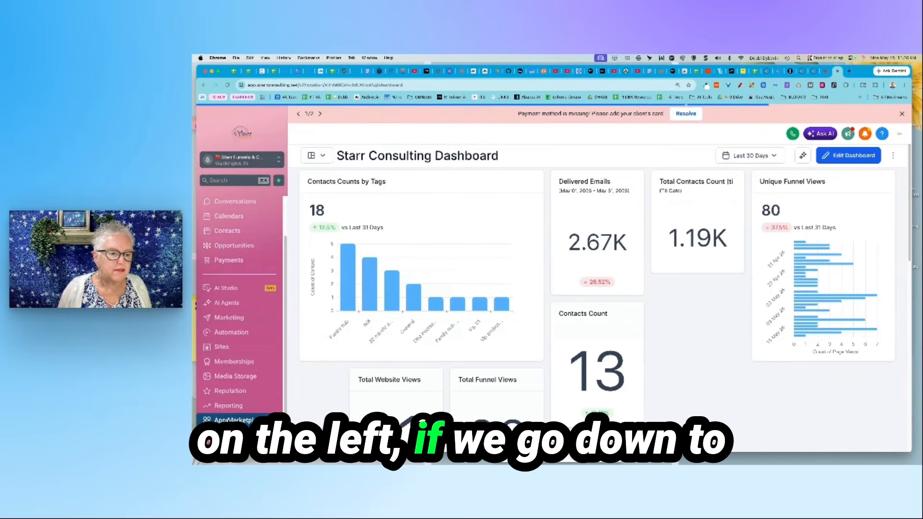
Step: Open the Reporting section and create a new report from the blank report option
click(227, 406)
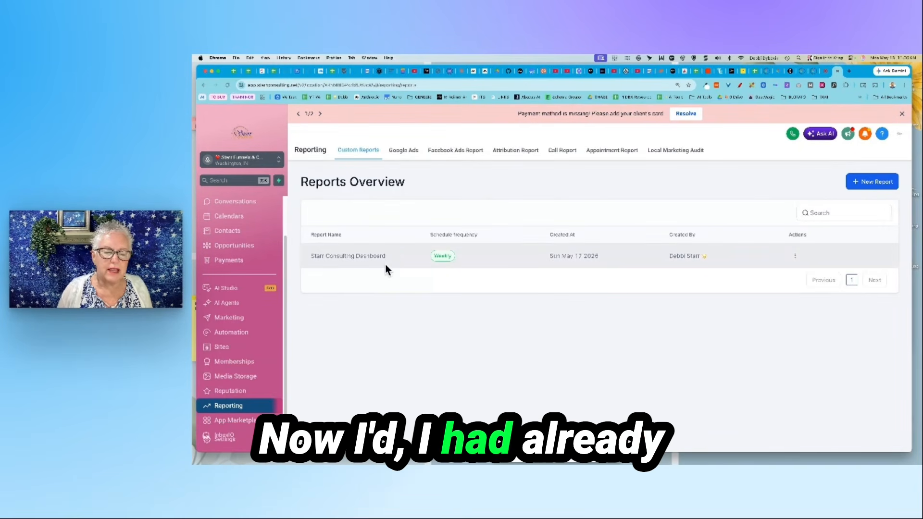
click(872, 186)
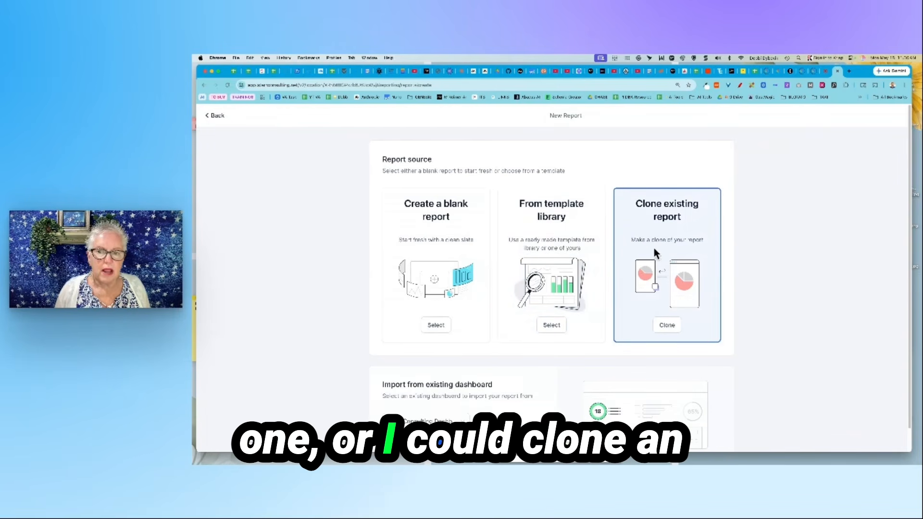
scroll(664, 249, down, 1)
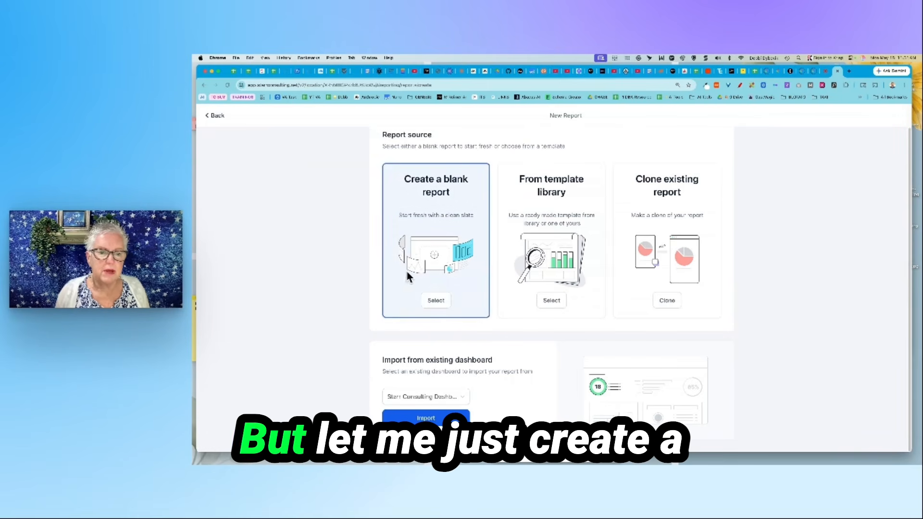
click(435, 302)
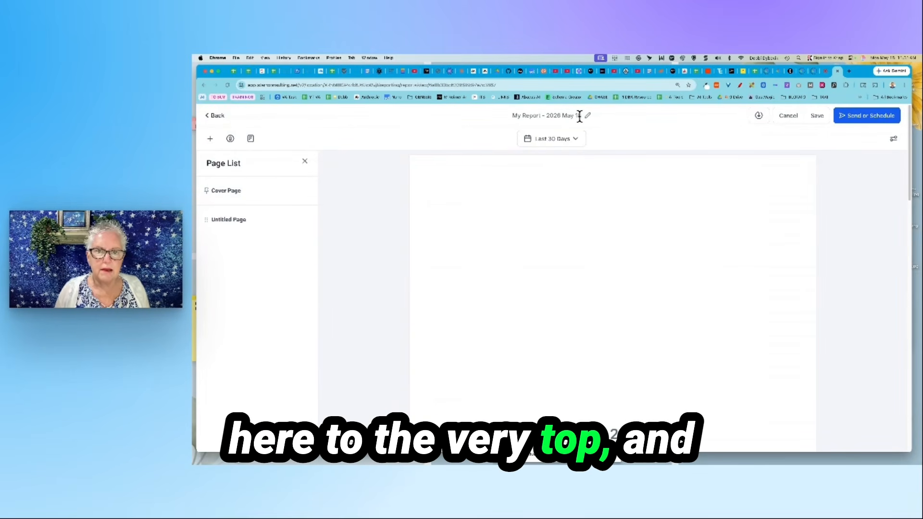
Step: Rename the report as "Starr Consulting GHL Report"
click(580, 116)
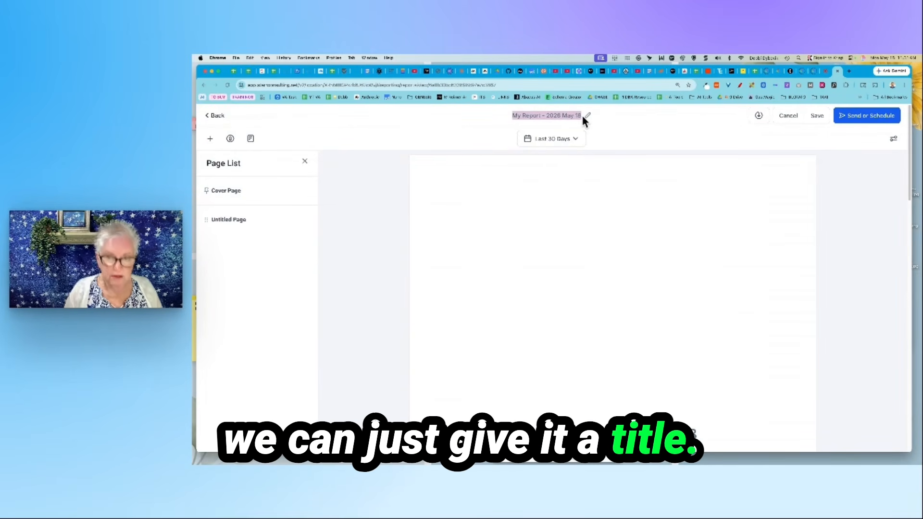
click(587, 115)
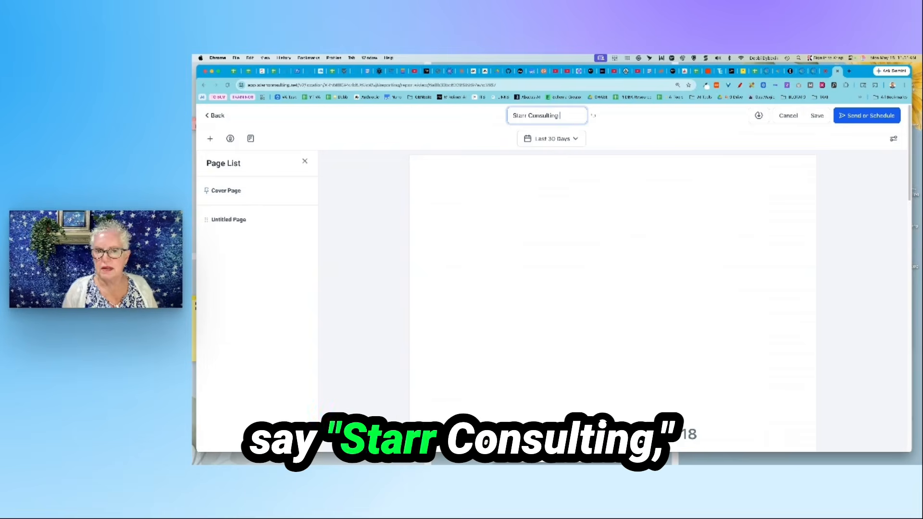
text(GHL Report)
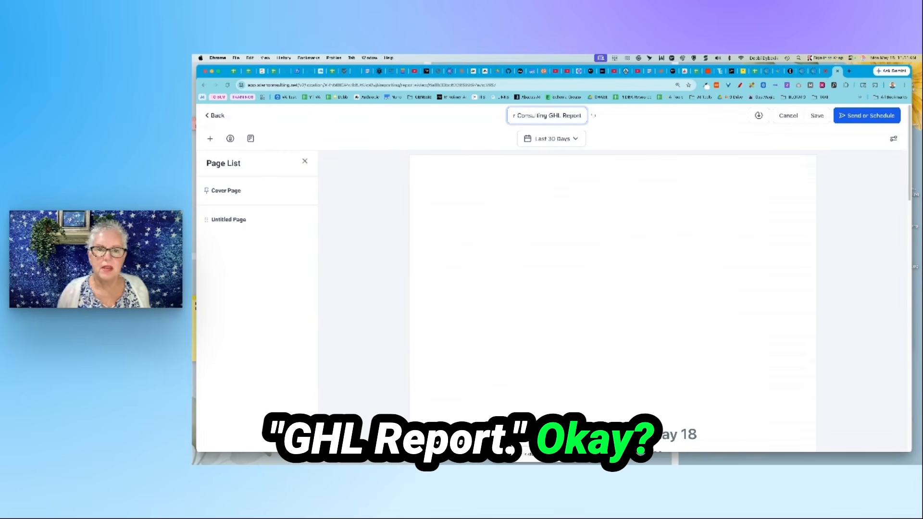
Step: Set the report's date range to Last Week and check the dates on the cover page
click(577, 142)
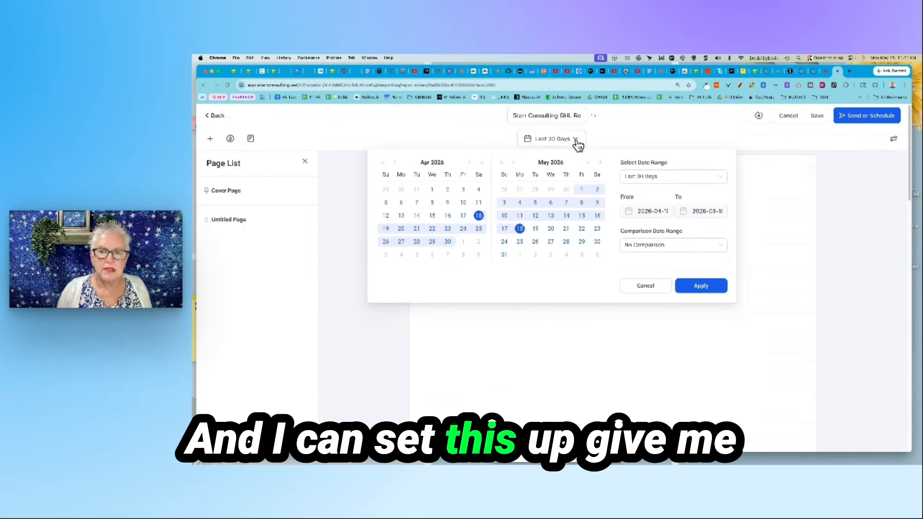
click(668, 178)
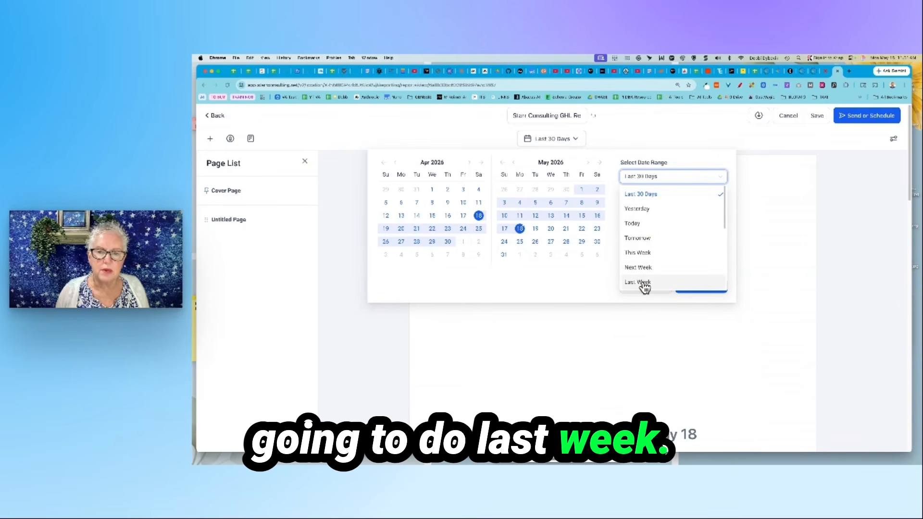
click(644, 285)
click(711, 288)
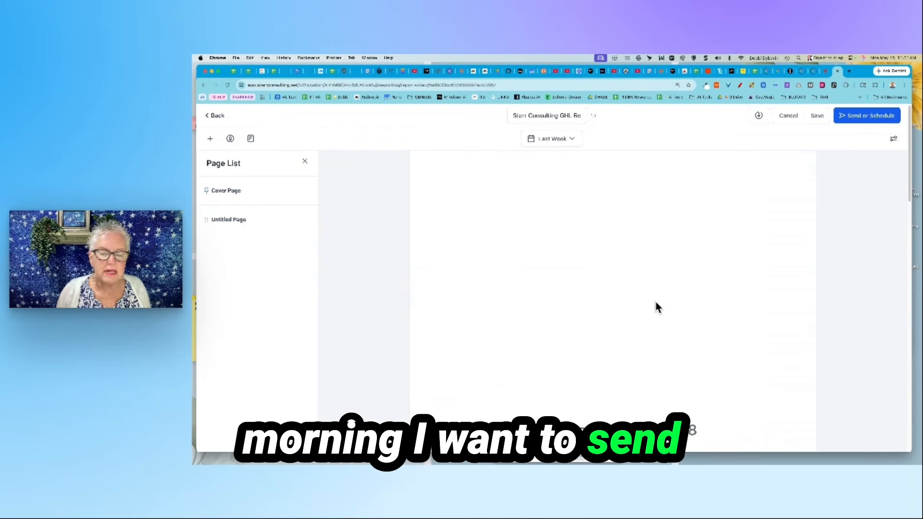
scroll(656, 302, down, 3)
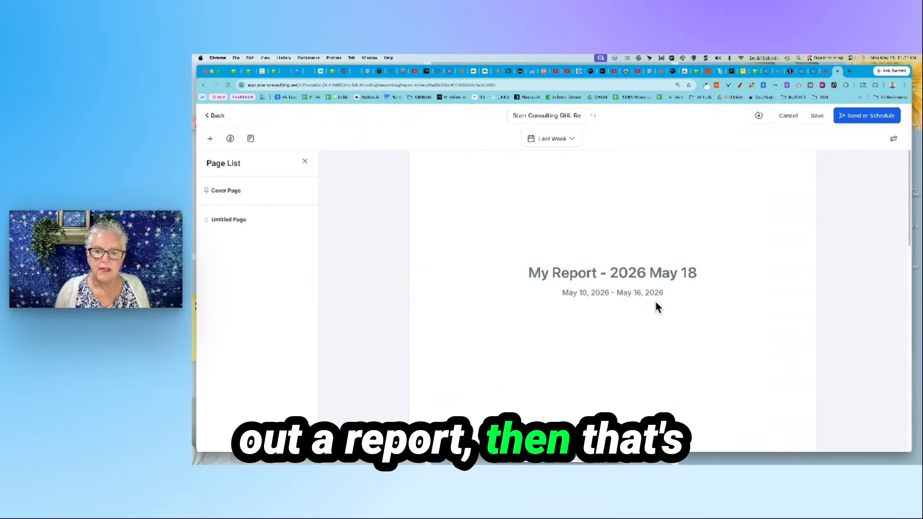
scroll(656, 302, up, 3)
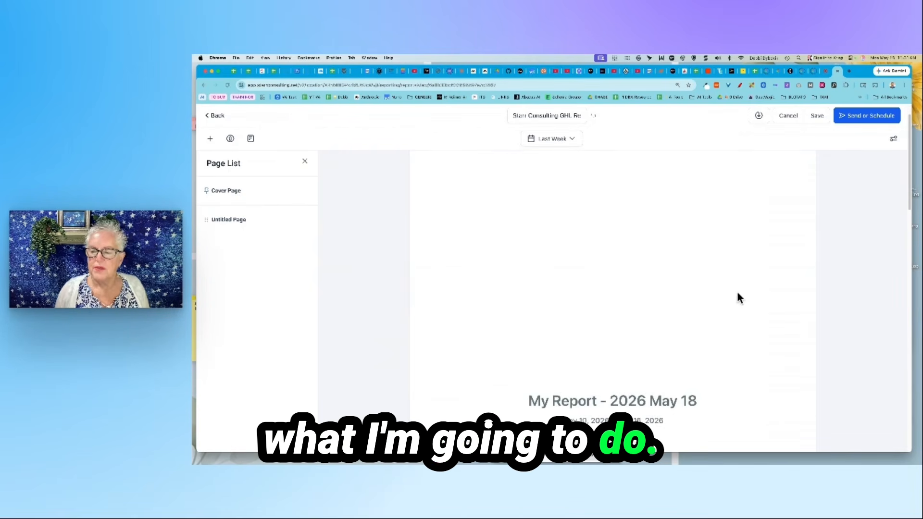
Step: Open the page properties to examine the logo image and display options, and close them again
click(894, 141)
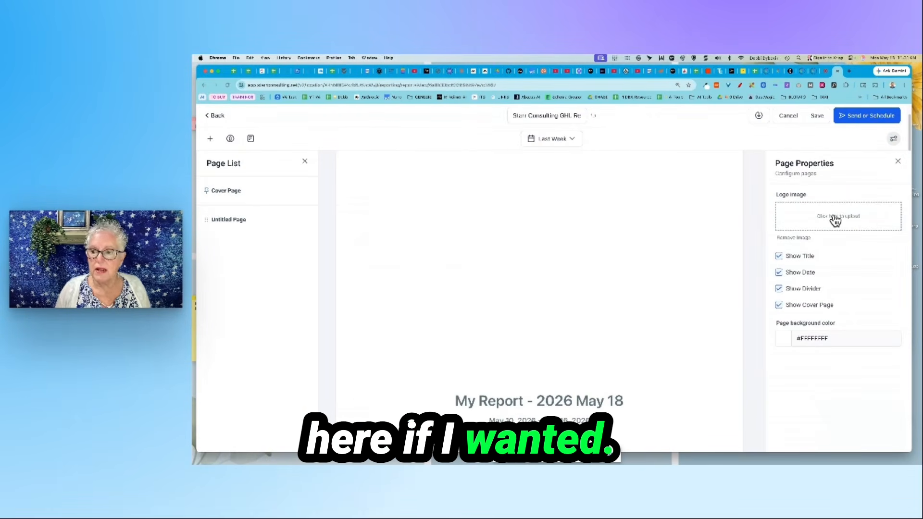
scroll(608, 248, down, 5)
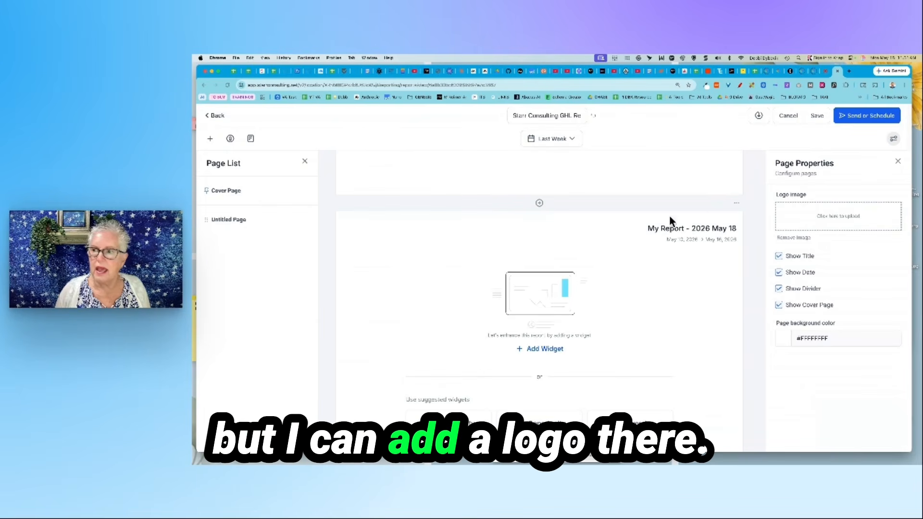
click(899, 162)
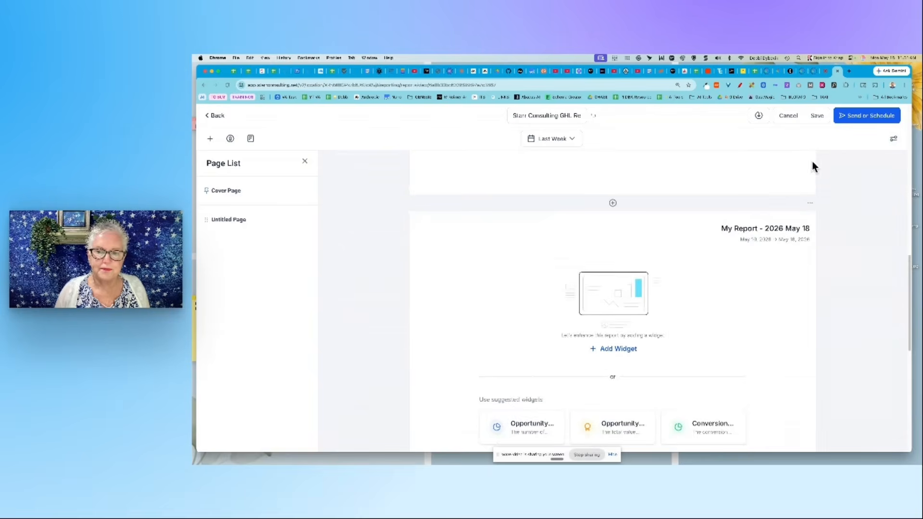
Step: Add the Contacts Count widget from the Contacts category to the untitled page of the report
scroll(706, 262, down, 3)
scroll(703, 258, down, 1)
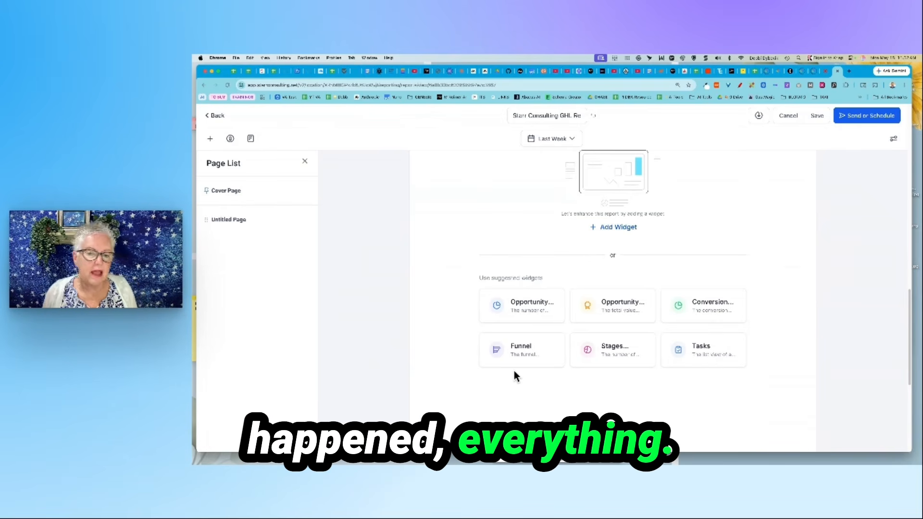
click(624, 231)
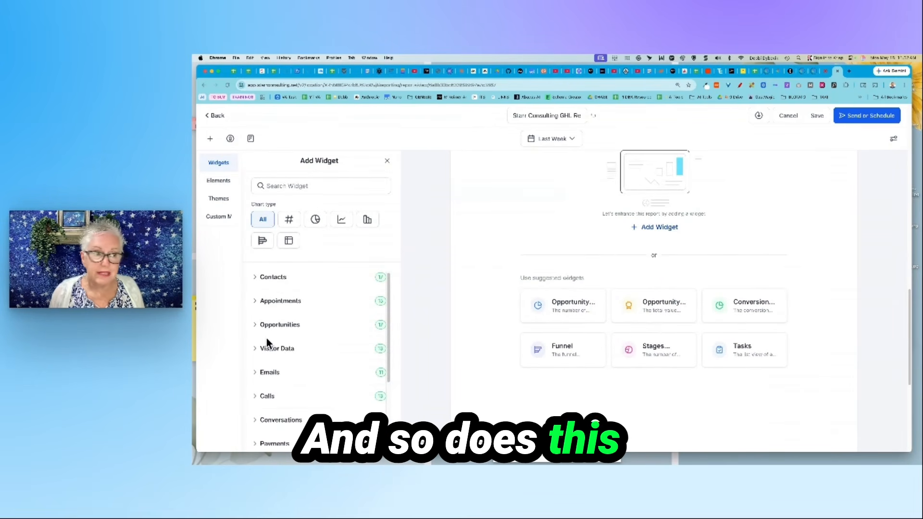
click(273, 278)
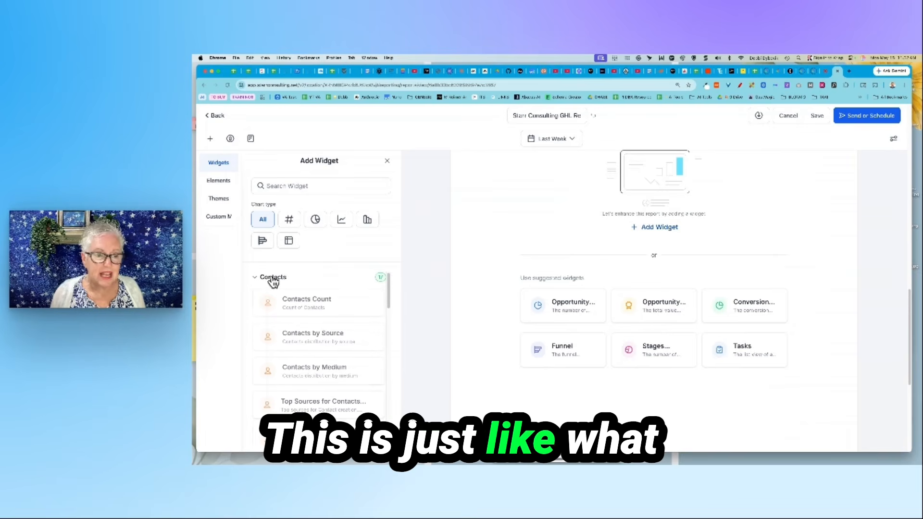
click(317, 305)
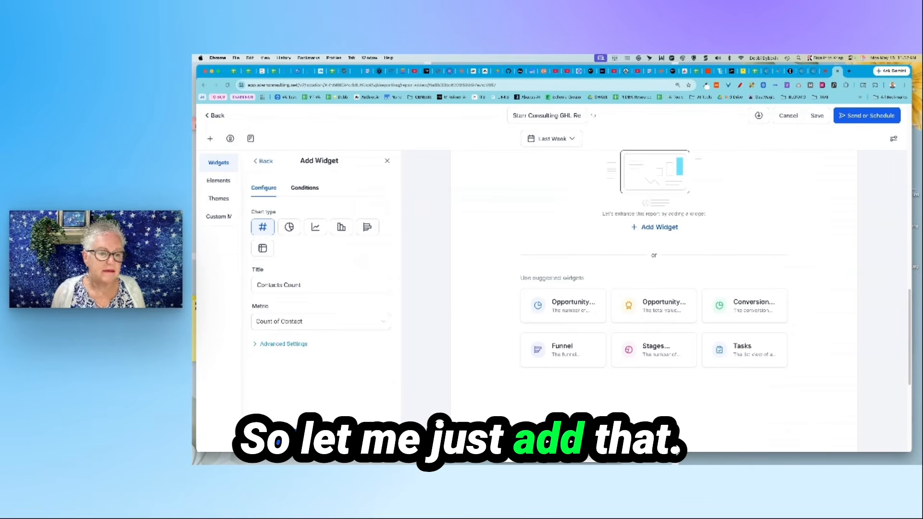
click(321, 438)
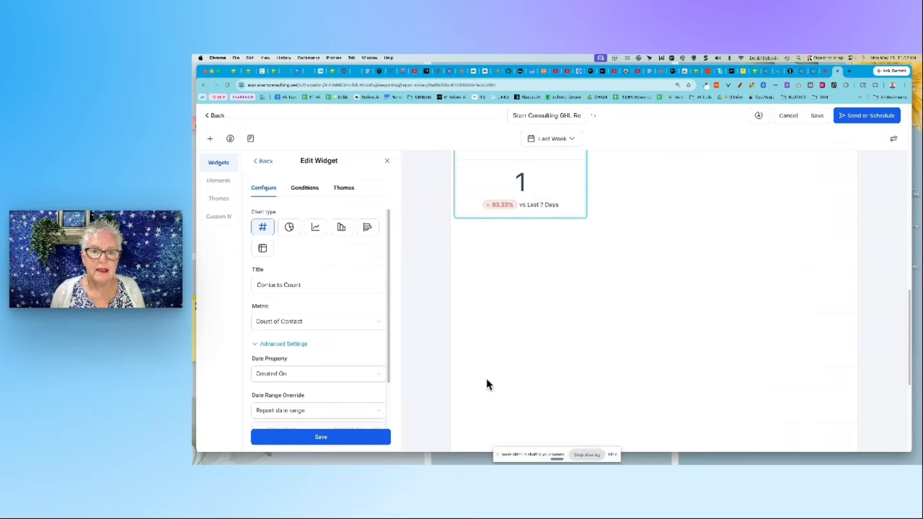
scroll(495, 380, up, 3)
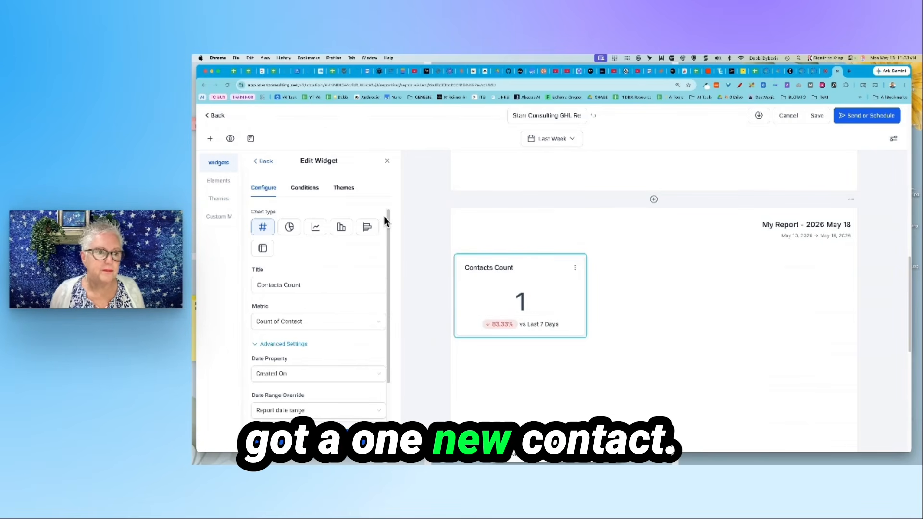
Step: Add the Contacts Counts by Tags widget from the Contacts category to the page and review its settings
click(262, 161)
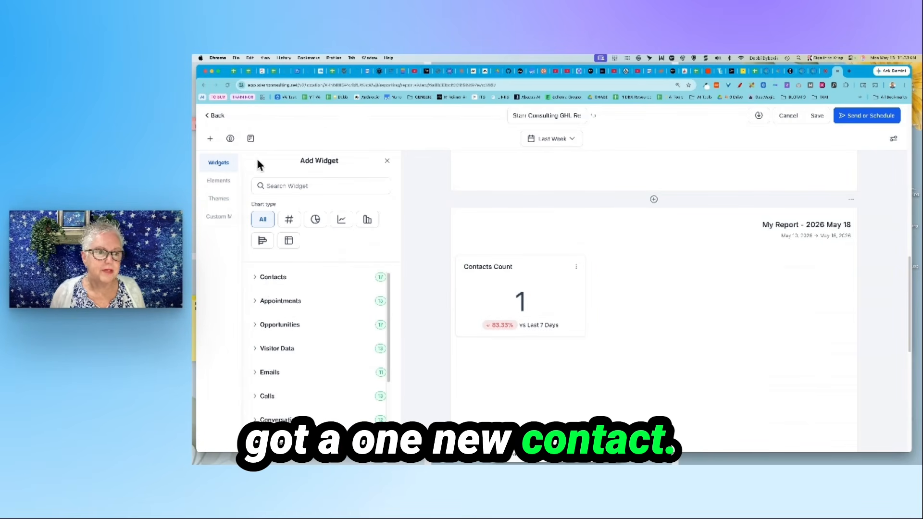
click(259, 279)
scroll(326, 301, down, 1)
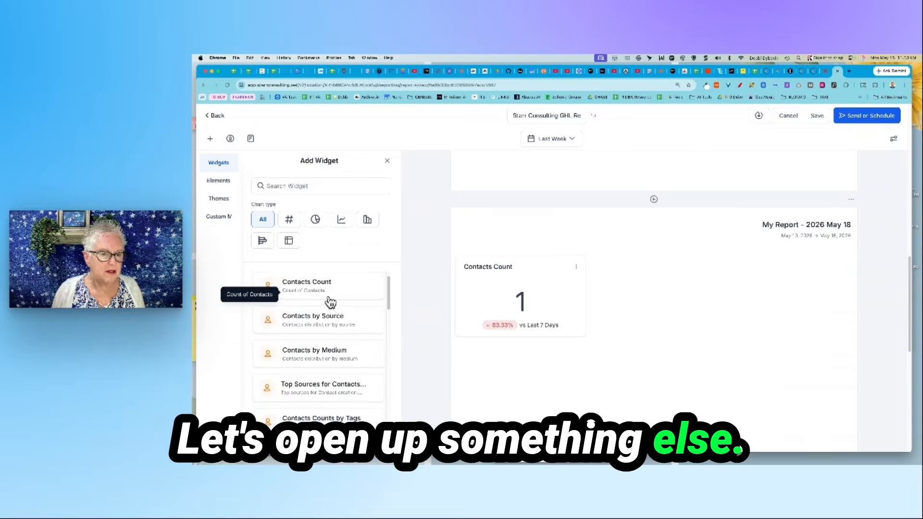
scroll(369, 303, down, 1)
scroll(356, 336, down, 2)
click(319, 390)
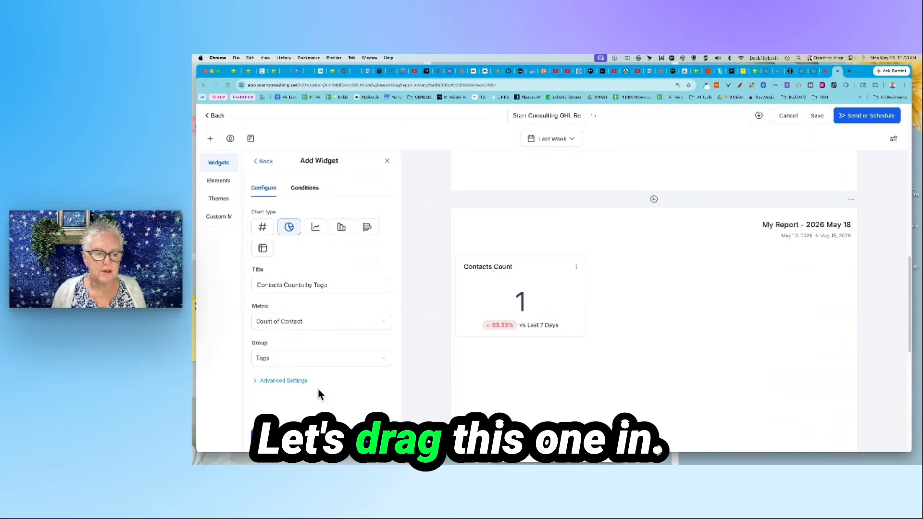
click(320, 437)
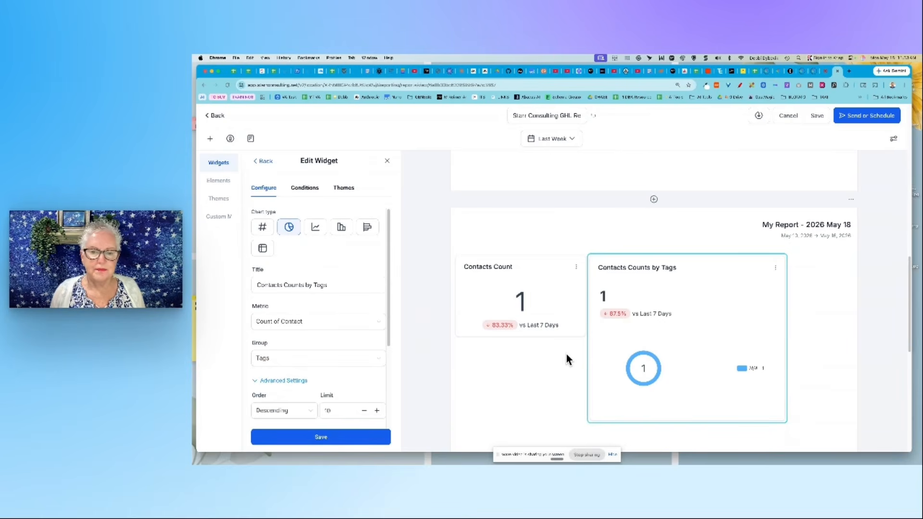
scroll(320, 390, down, 3)
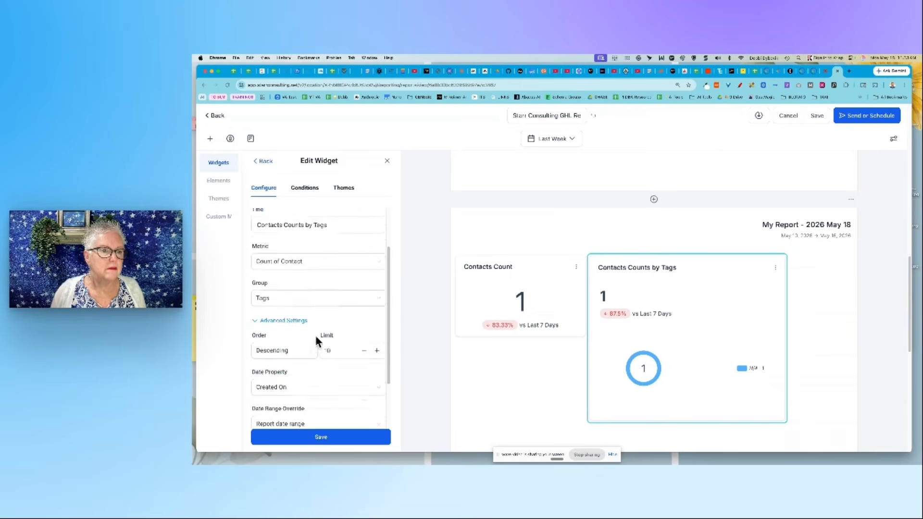
scroll(315, 334, up, 3)
Step: Add the Delivered Emails widget from the Emails category, with the previous 7 days as its comparison date range
click(252, 162)
scroll(330, 303, down, 4)
click(275, 300)
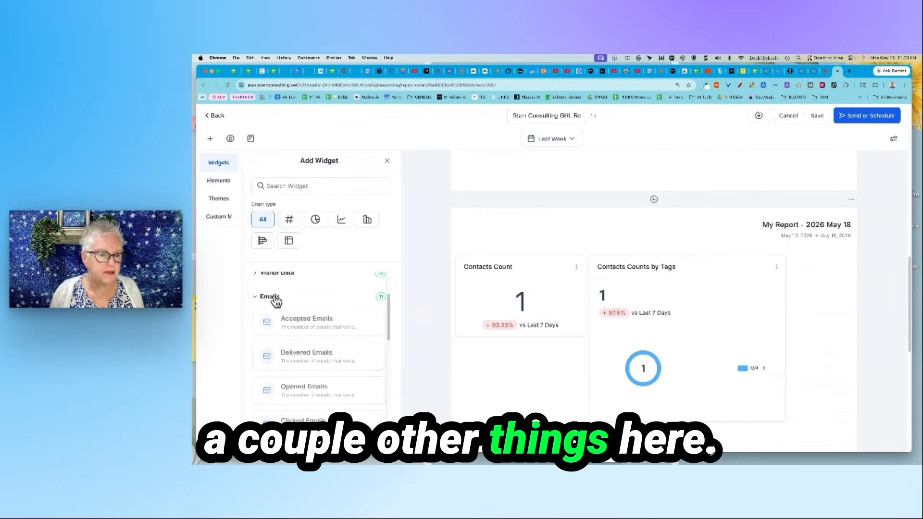
click(268, 355)
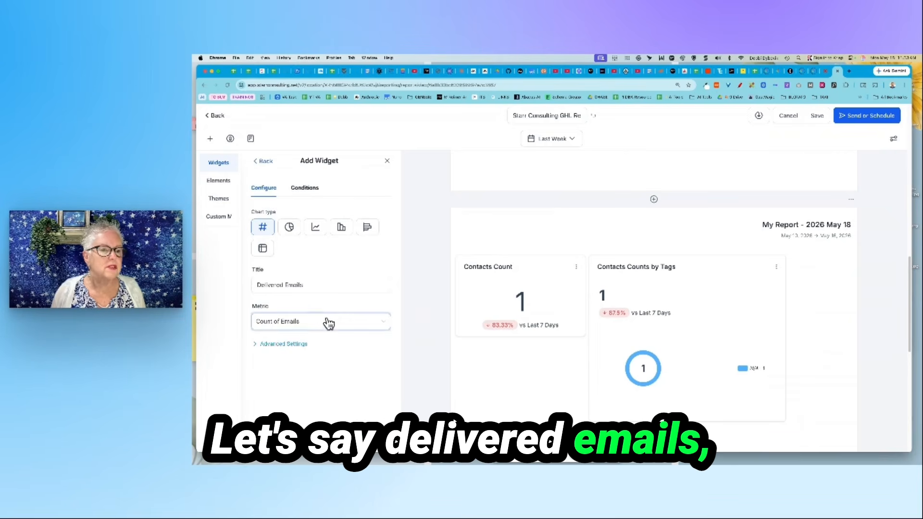
scroll(347, 335, down, 2)
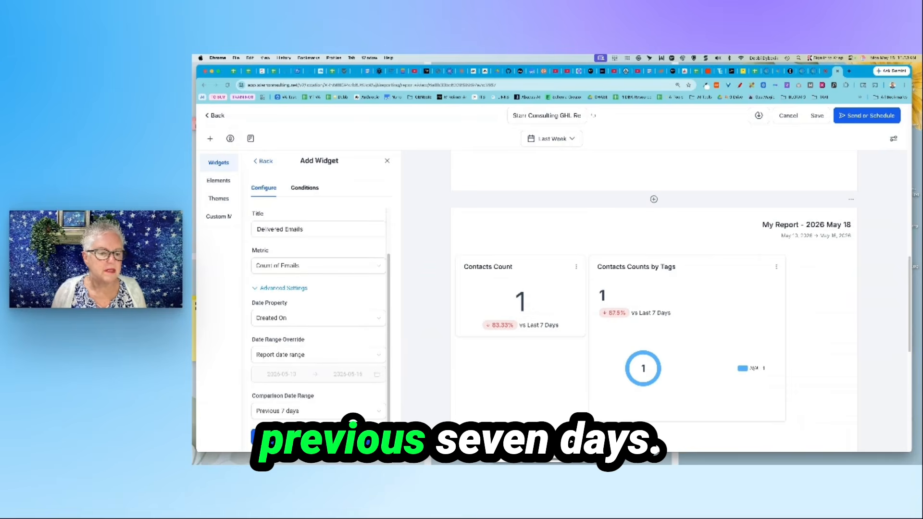
click(320, 437)
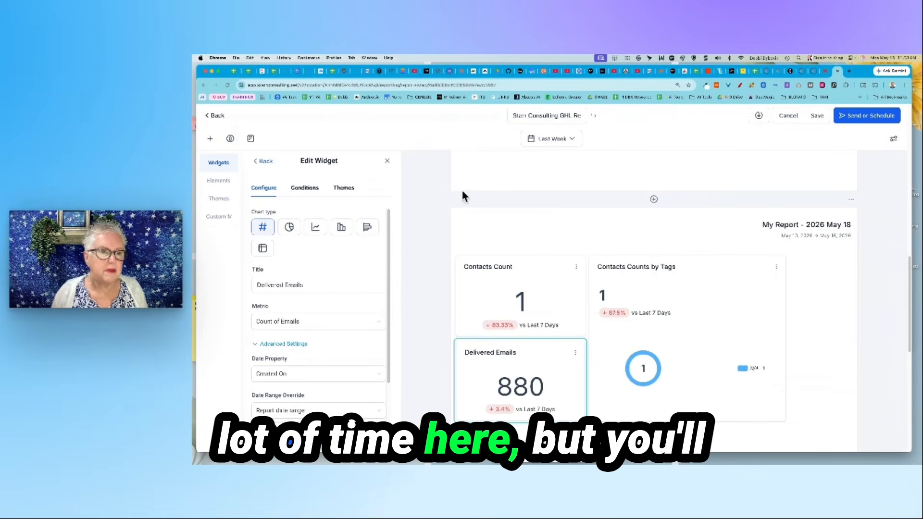
Step: Return to the widget list to look over the available categories, and save the report
click(266, 162)
scroll(351, 305, down, 5)
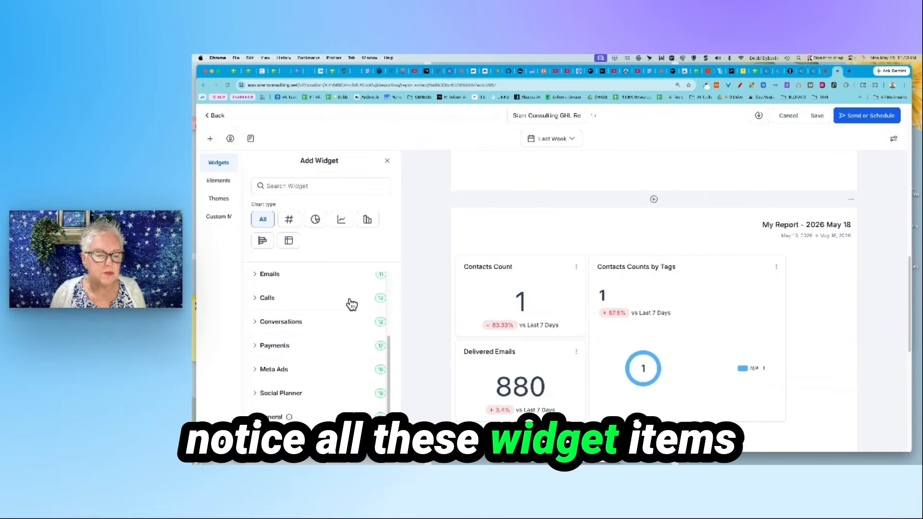
scroll(350, 305, up, 4)
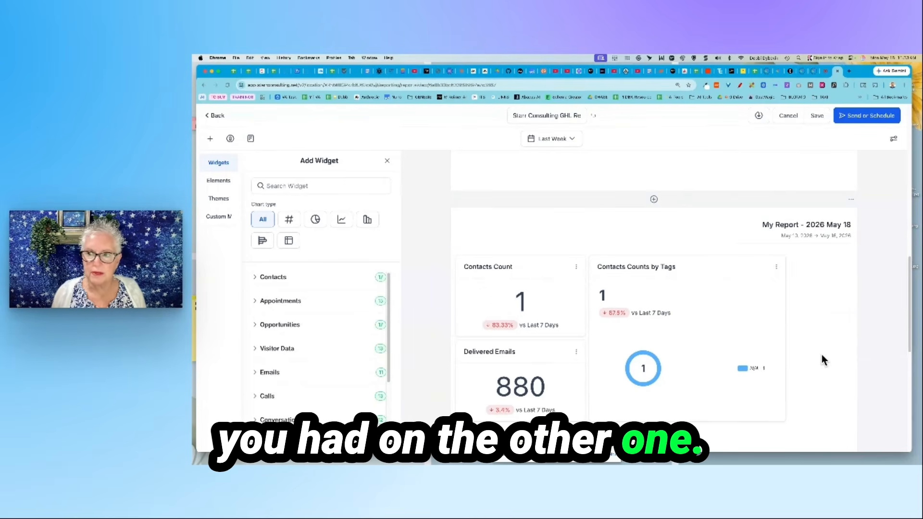
scroll(843, 336, down, 4)
scroll(843, 336, up, 3)
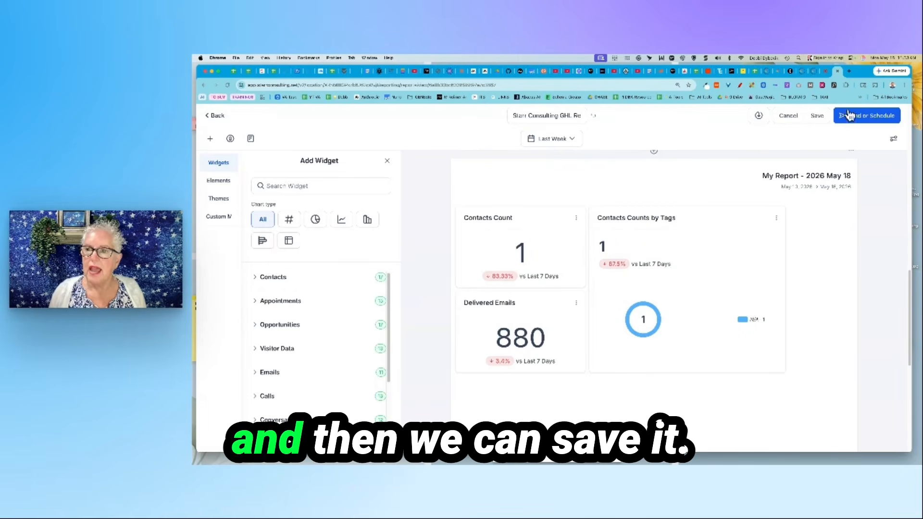
click(817, 118)
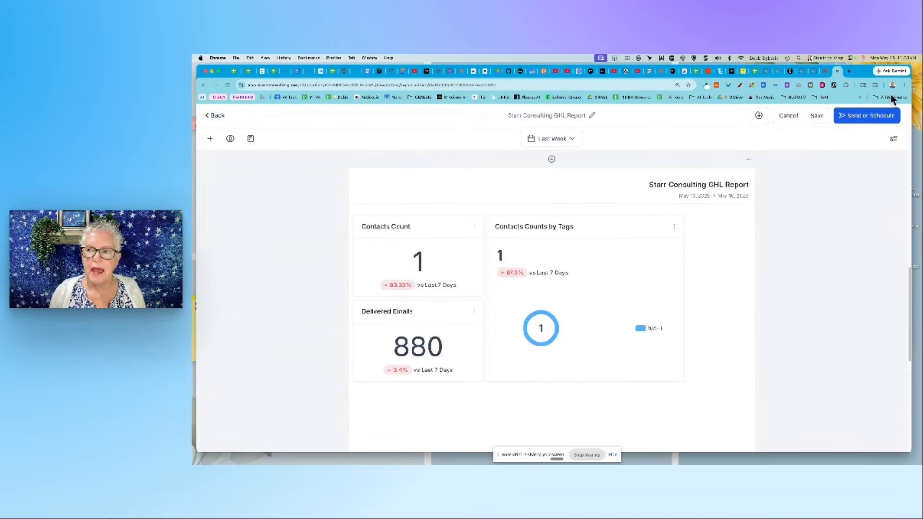
Step: Open the report's send or schedule settings and set the schedule frequency to Weekly
click(868, 120)
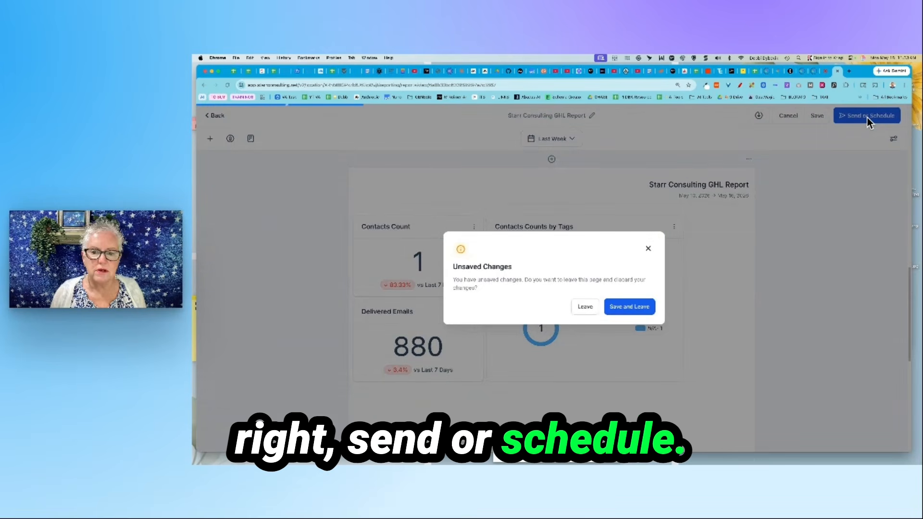
click(647, 249)
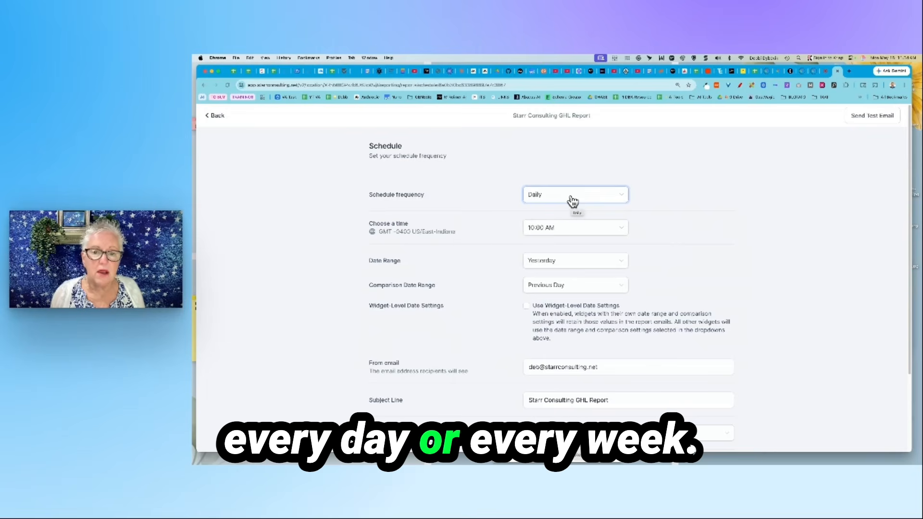
click(573, 202)
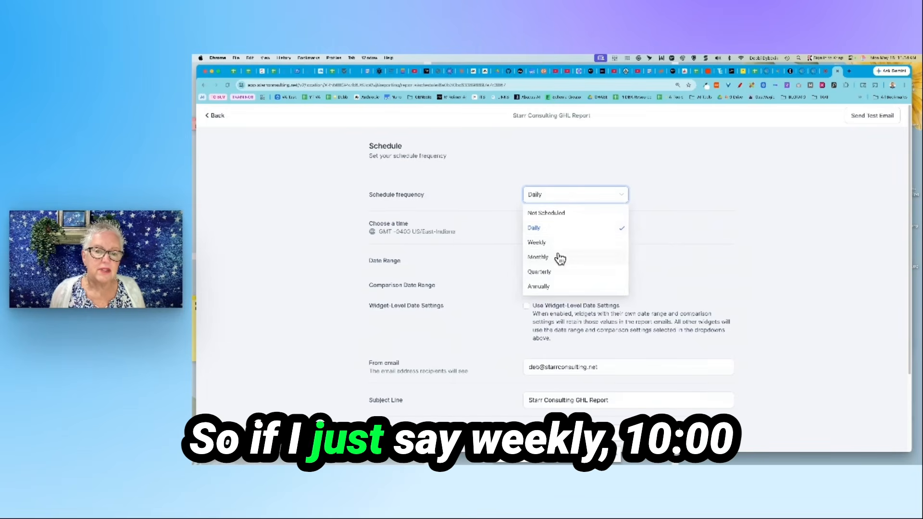
click(536, 243)
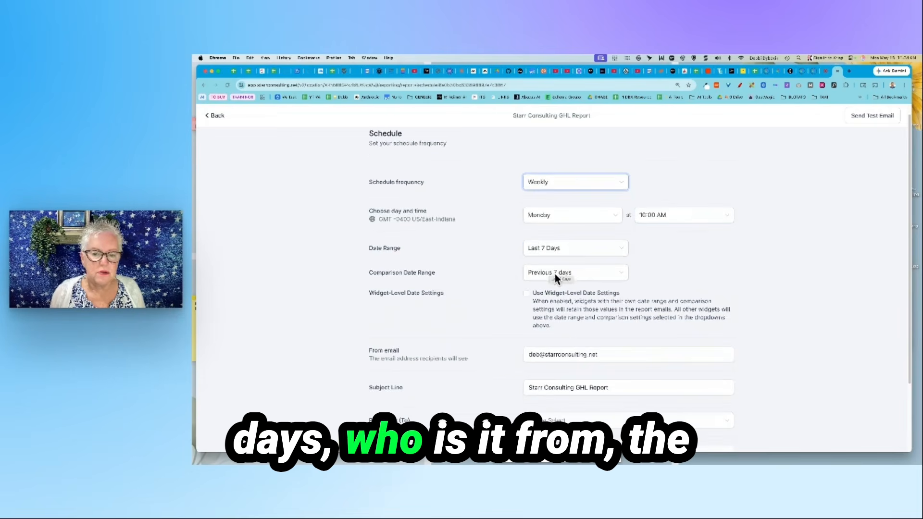
scroll(552, 284, down, 2)
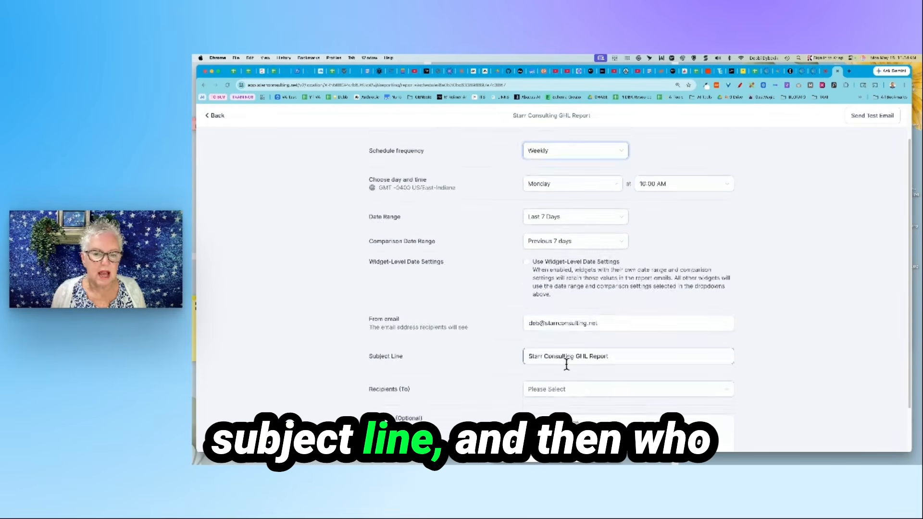
Step: Set the company email address as recipient with the message "Your weekly GHL report", and save and schedule the report
scroll(565, 363, down, 2)
click(595, 336)
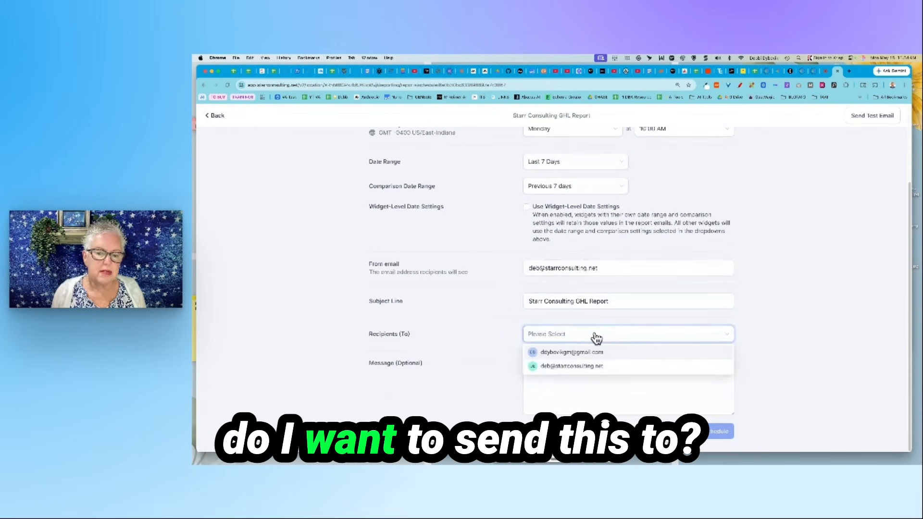
click(586, 370)
click(581, 373)
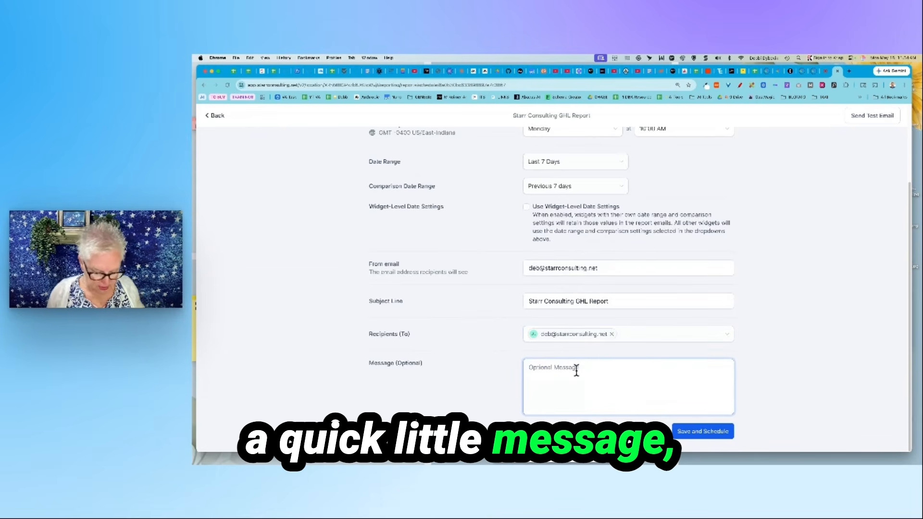
text(Your weekly GHL report)
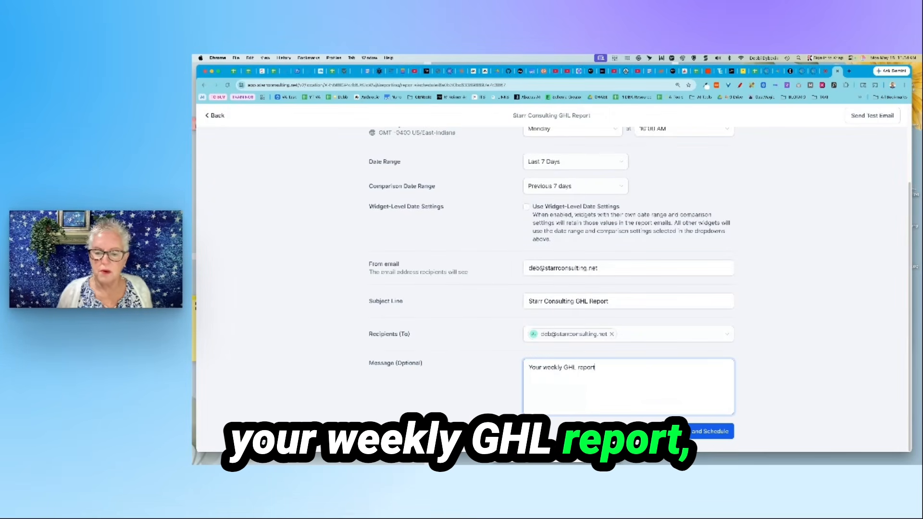
click(701, 432)
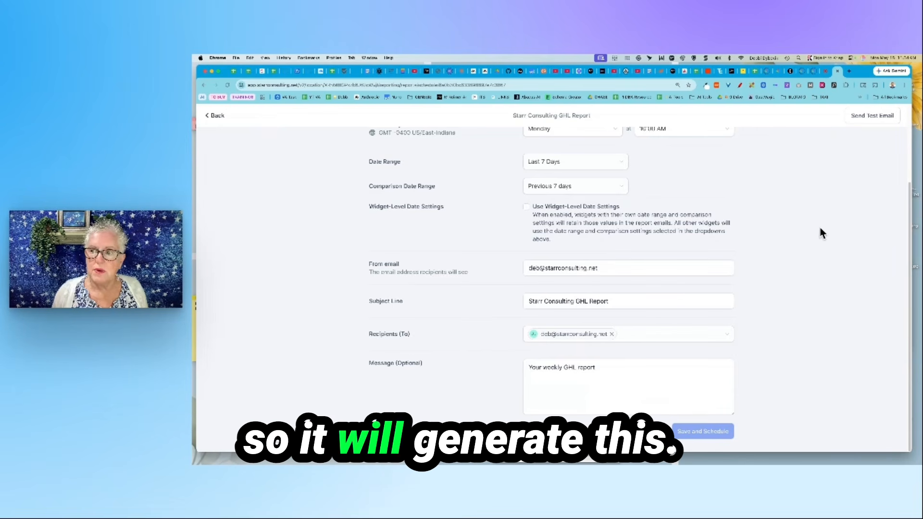
Step: Send a test email of the report to the company email address
scroll(821, 226, up, 3)
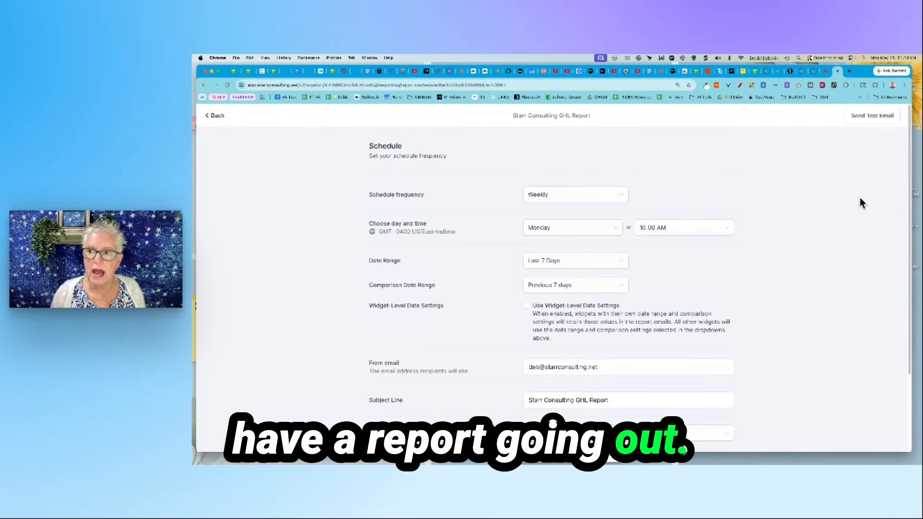
click(872, 118)
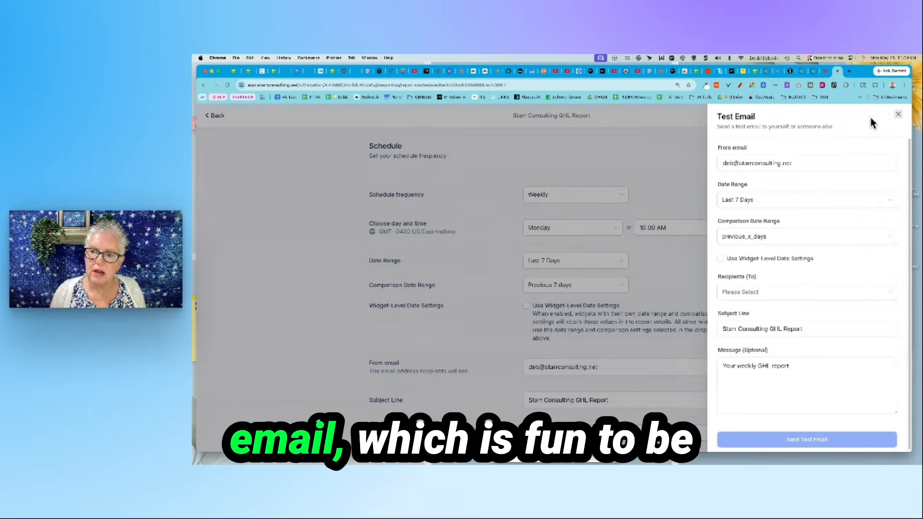
click(796, 293)
click(769, 324)
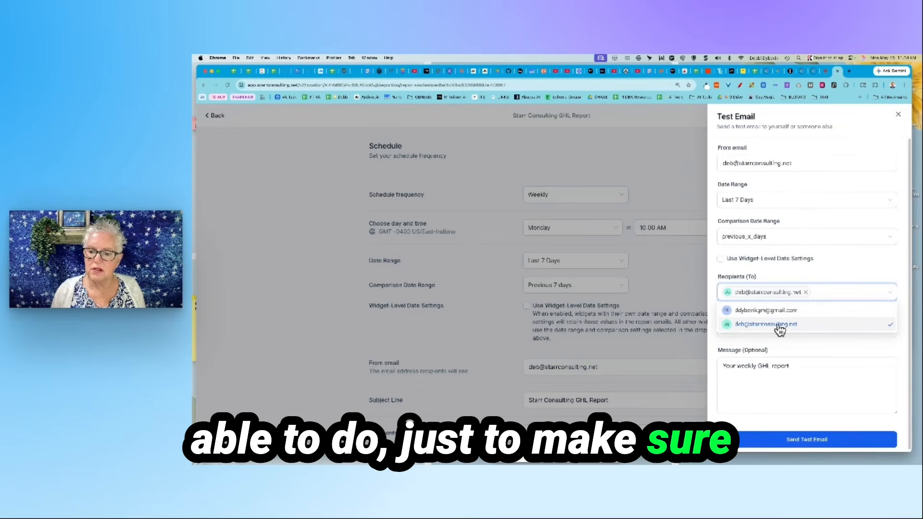
click(807, 438)
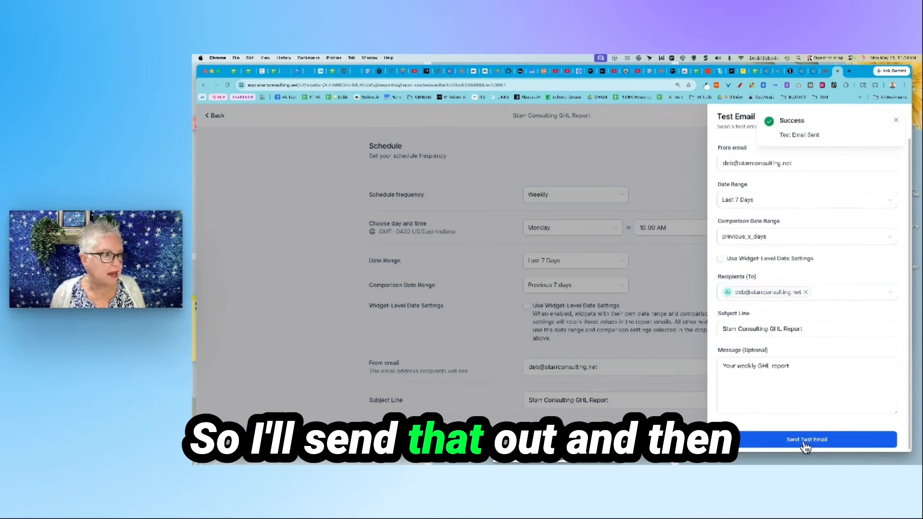
click(896, 120)
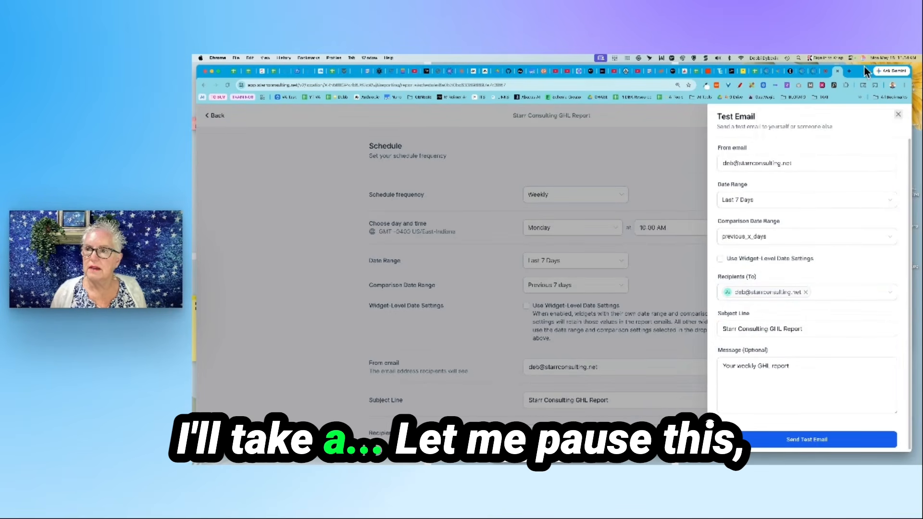
click(827, 76)
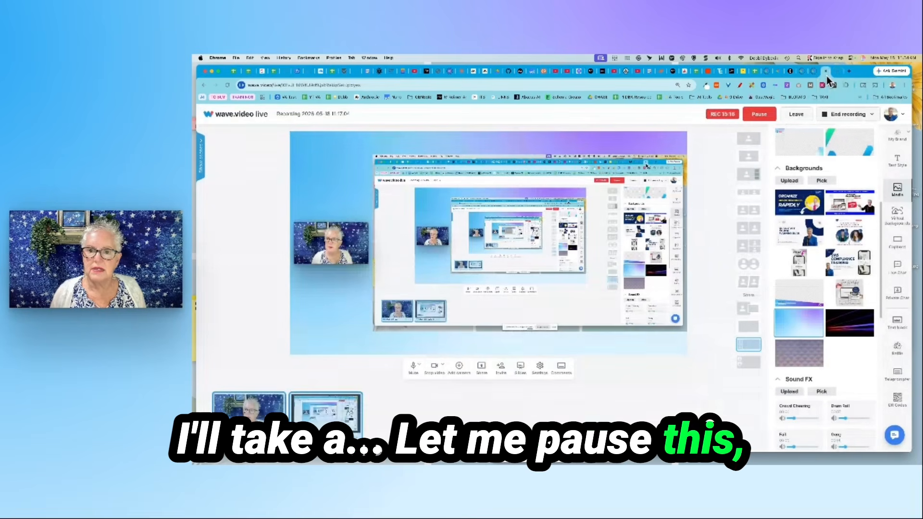
click(760, 117)
click(554, 279)
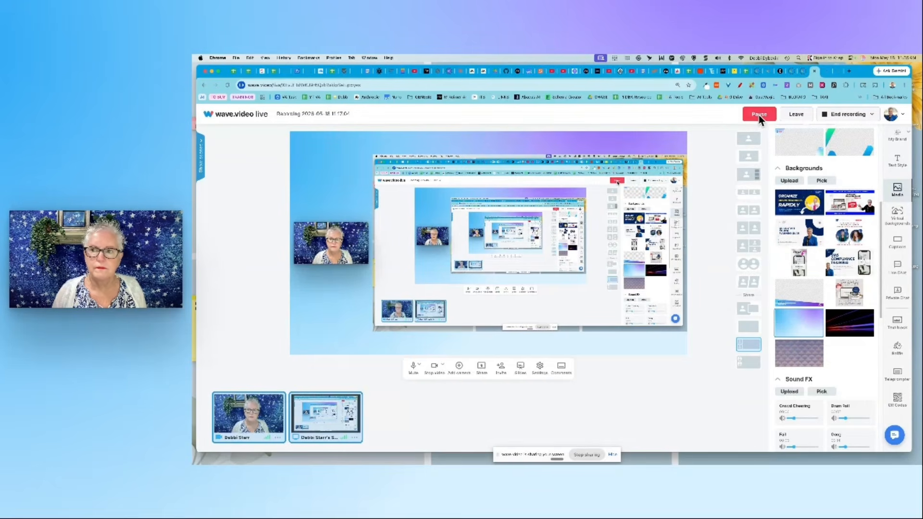
Step: Review the delivered Starr Consulting GHL Report, examining its cover page, page header, date range and contact and email widgets
click(838, 75)
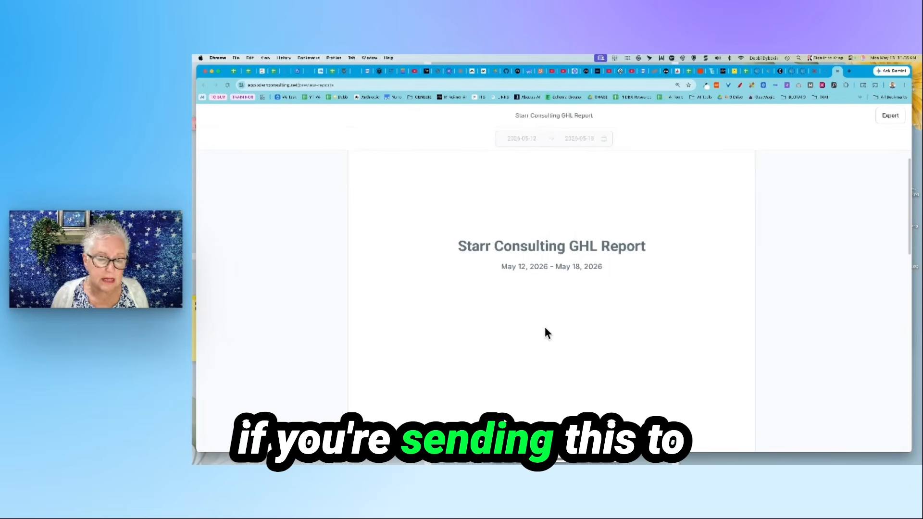
scroll(564, 315, down, 2)
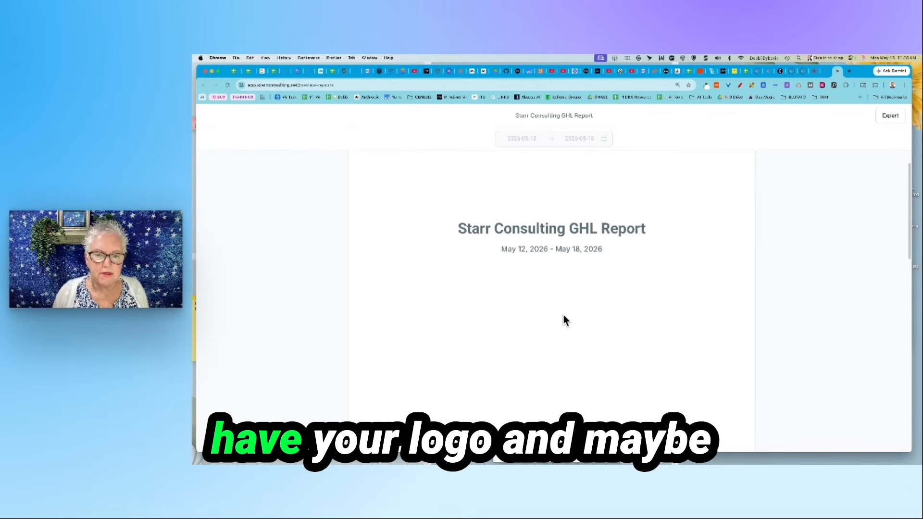
scroll(563, 320, down, 8)
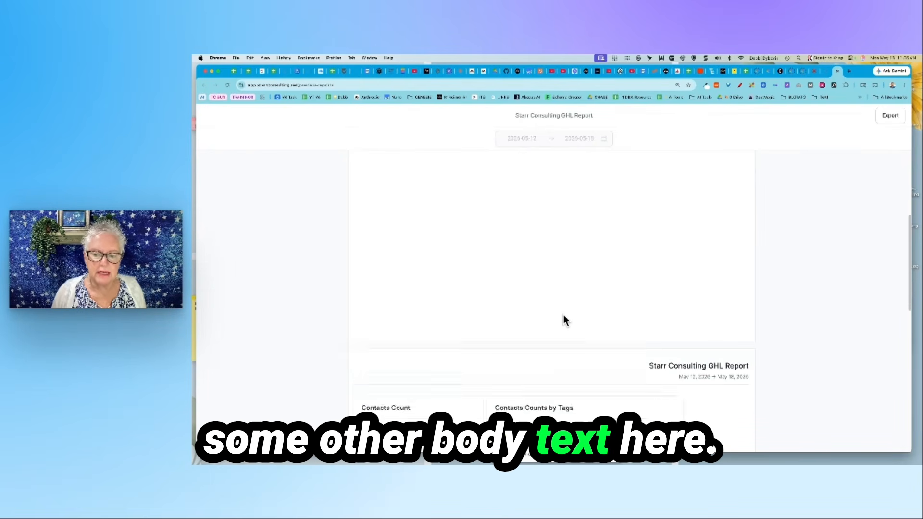
scroll(564, 315, down, 2)
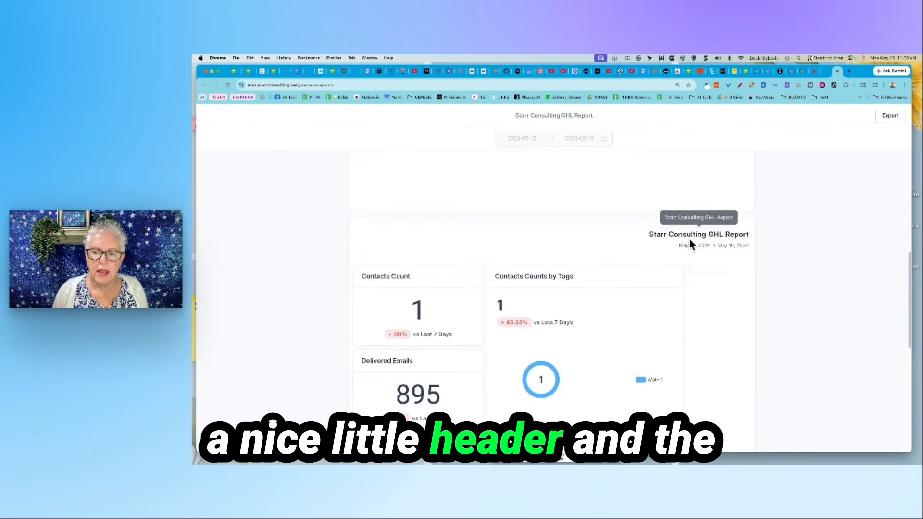
scroll(732, 245, down, 5)
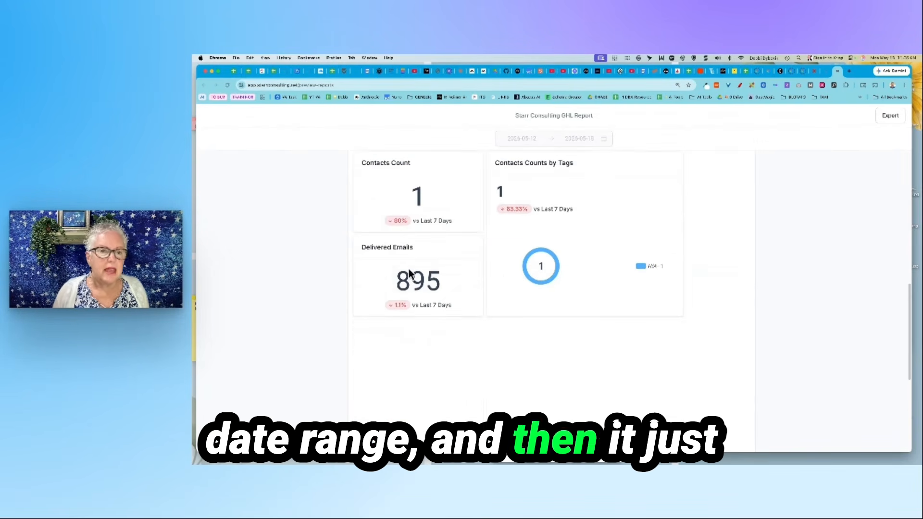
scroll(750, 258, up, 5)
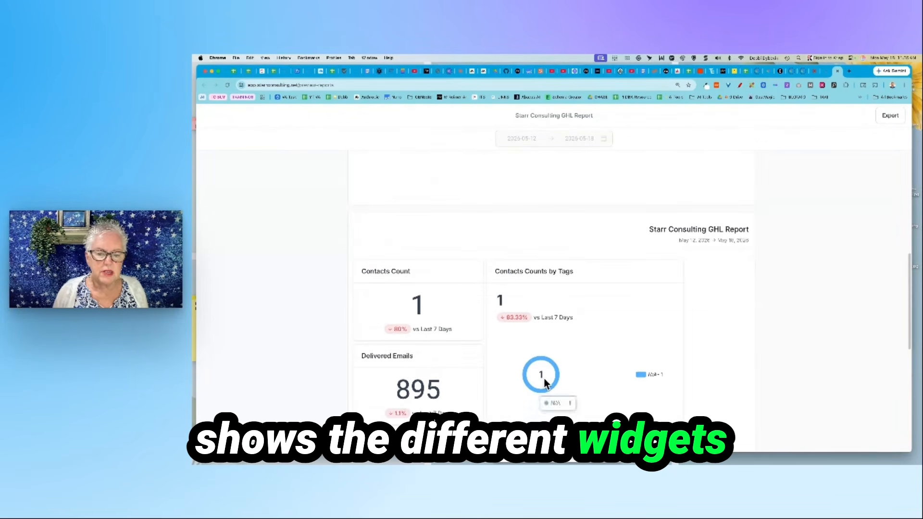
scroll(714, 328, down, 2)
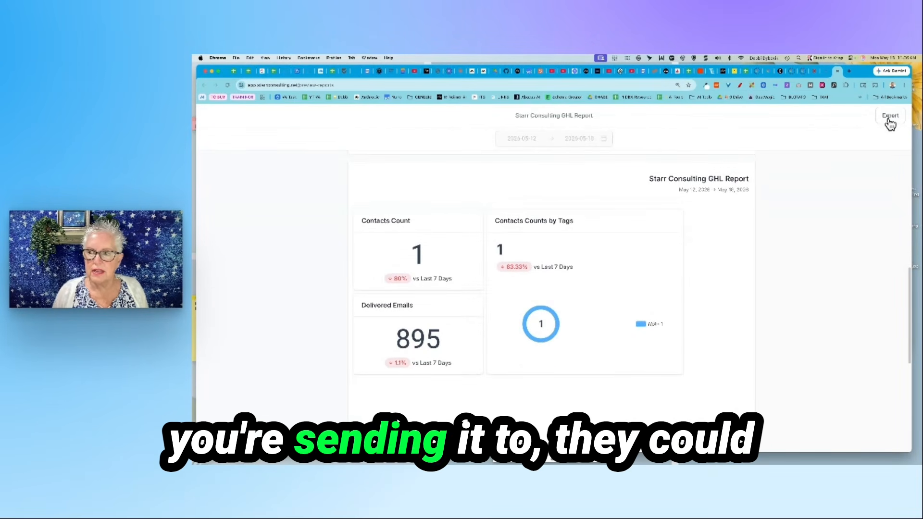
click(815, 73)
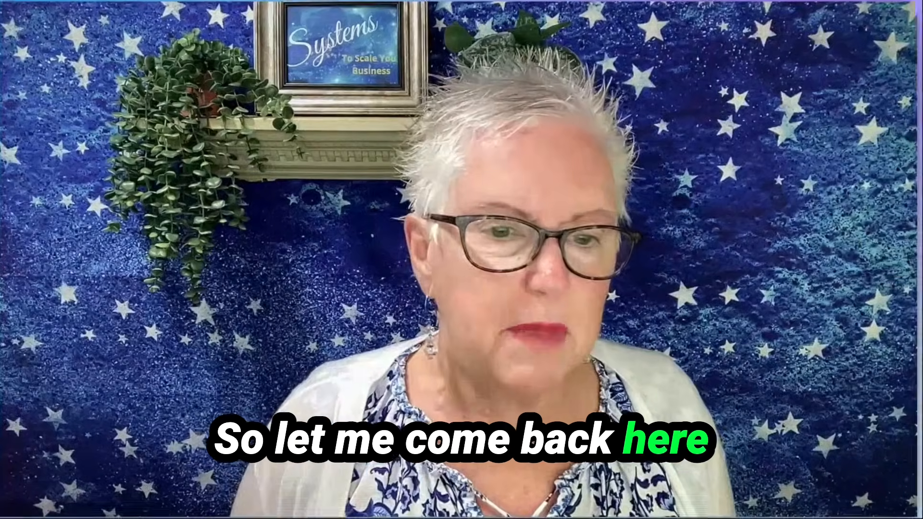